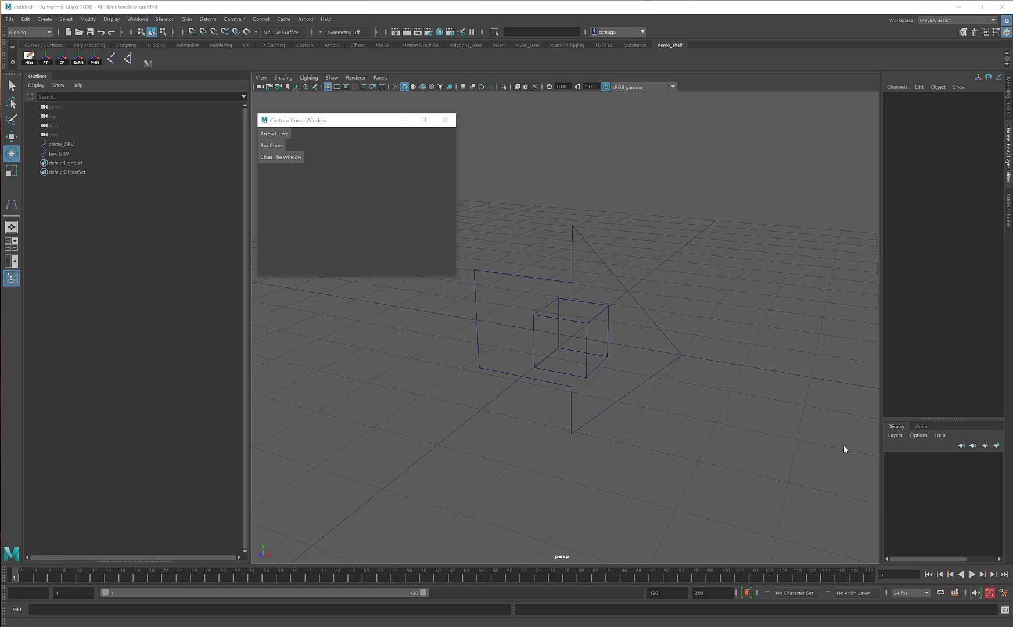
# Step: Enable a minimum Translate X limit of 0.00 on the arrow_CRV transform
pyautogui.click(563, 282)
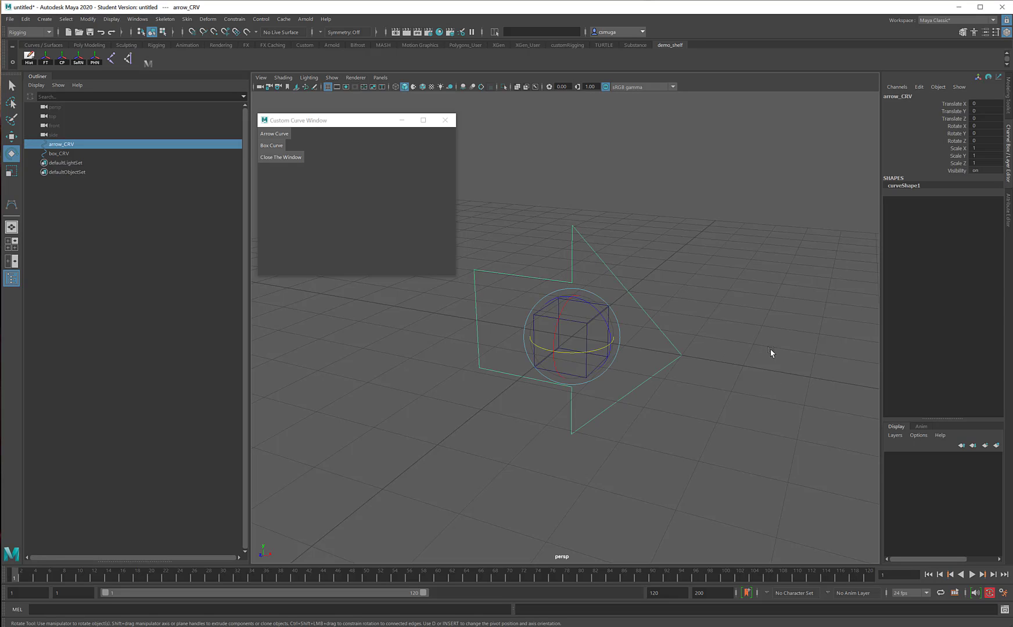
pyautogui.keyDown('alt'); pyautogui.moveTo(770, 352); pyautogui.dragTo(631, 333); pyautogui.keyUp('alt')
pyautogui.keyDown('alt'); pyautogui.moveTo(653, 395); pyautogui.dragTo(672, 410); pyautogui.keyUp('alt')
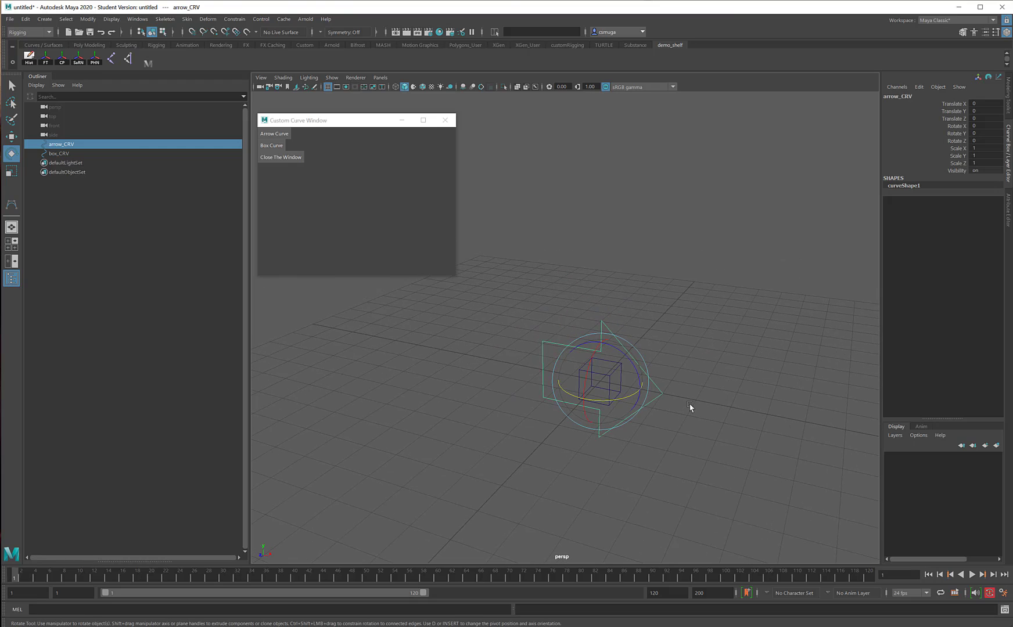
pyautogui.press('w')
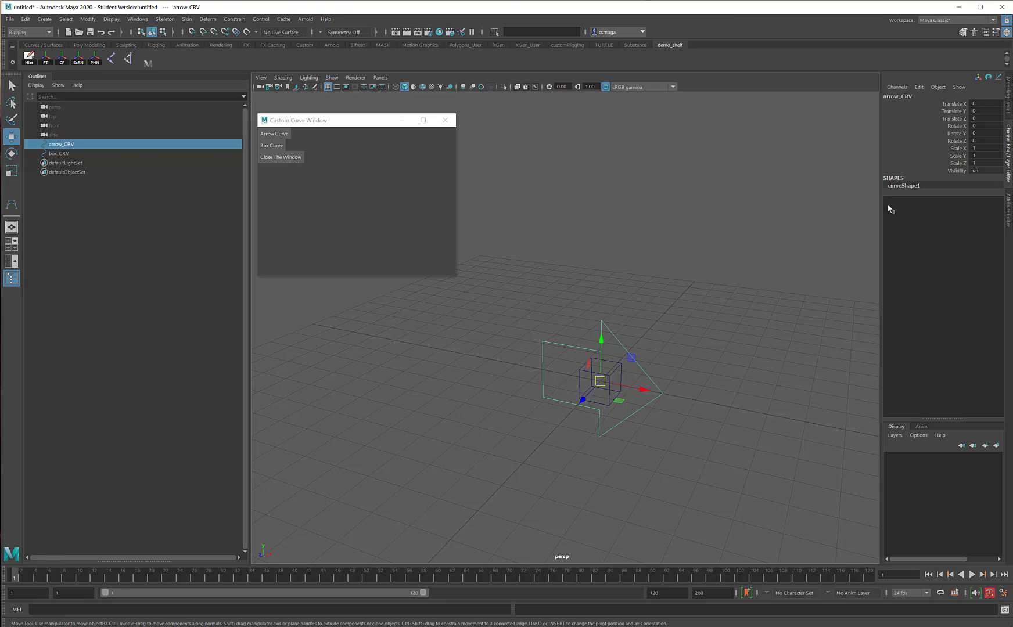
pyautogui.click(1009, 219)
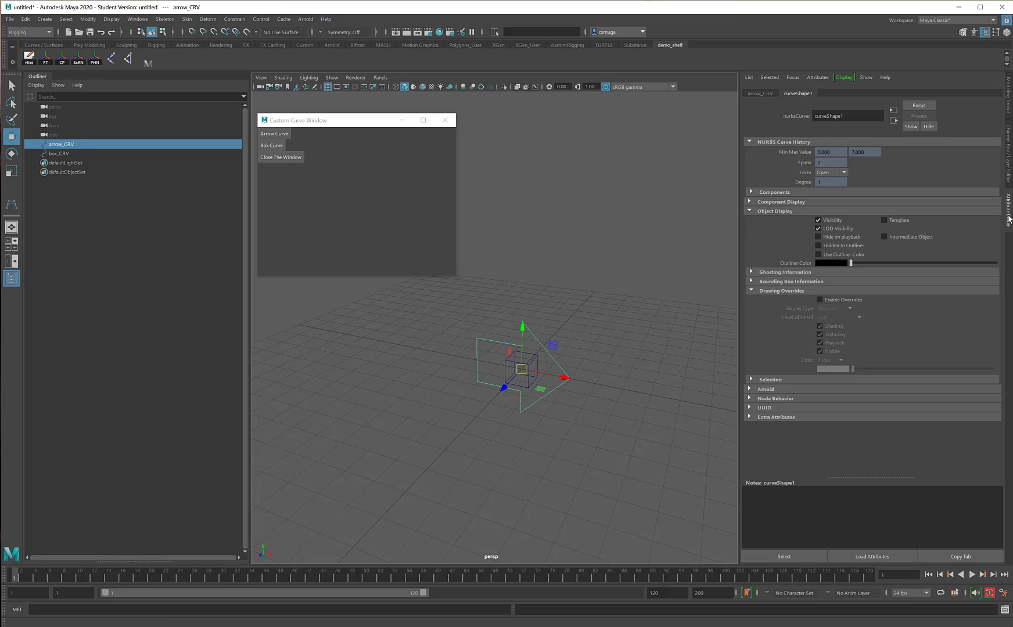
pyautogui.click(760, 94)
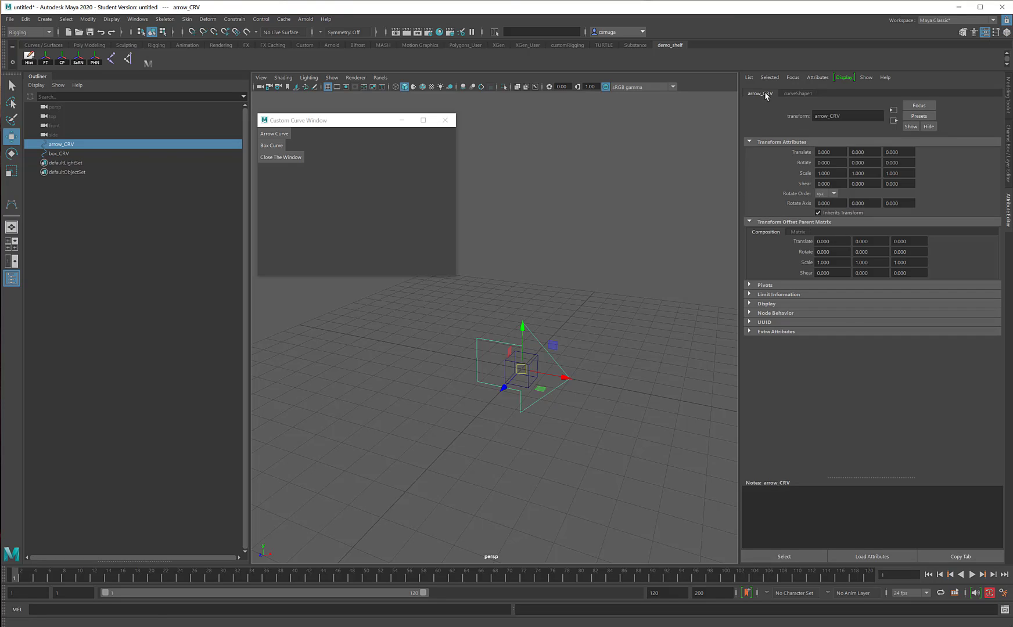
pyautogui.click(749, 295)
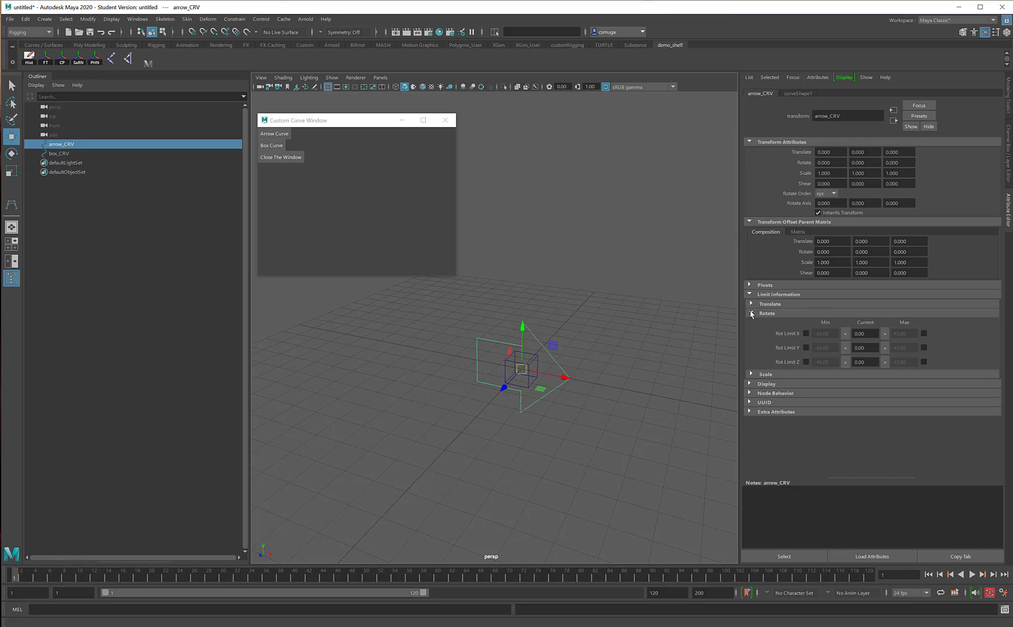
pyautogui.click(752, 314)
pyautogui.click(752, 304)
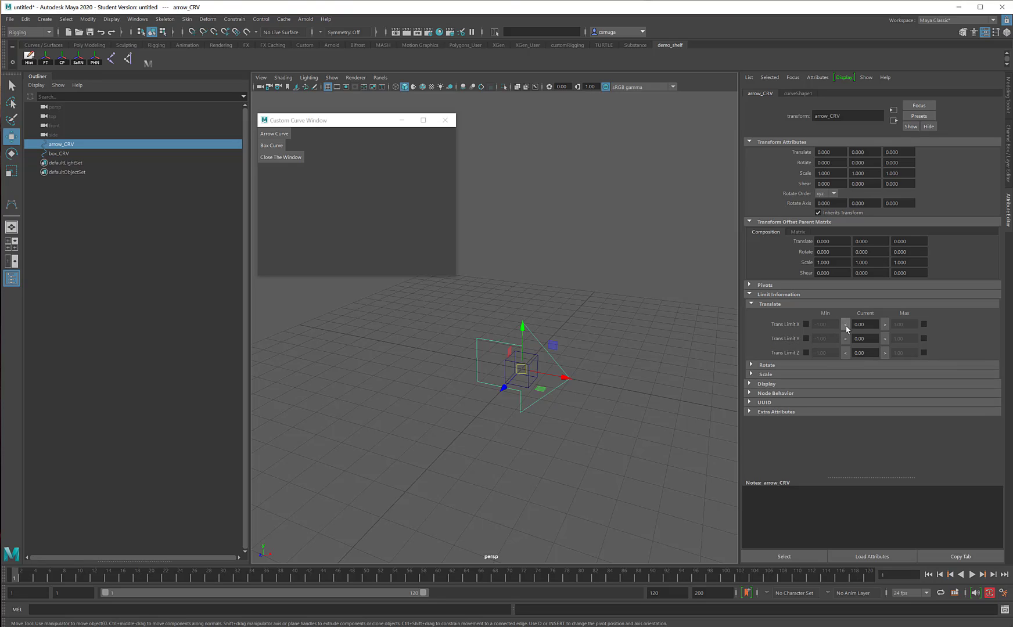
pyautogui.click(807, 325)
pyautogui.click(806, 324)
# Step: Enable a maximum Translate X limit of 3.00 on arrow_CRV with the arrow at X 3, and slide the arrow back to X 0
pyautogui.moveTo(561, 380); pyautogui.dragTo(640, 393)
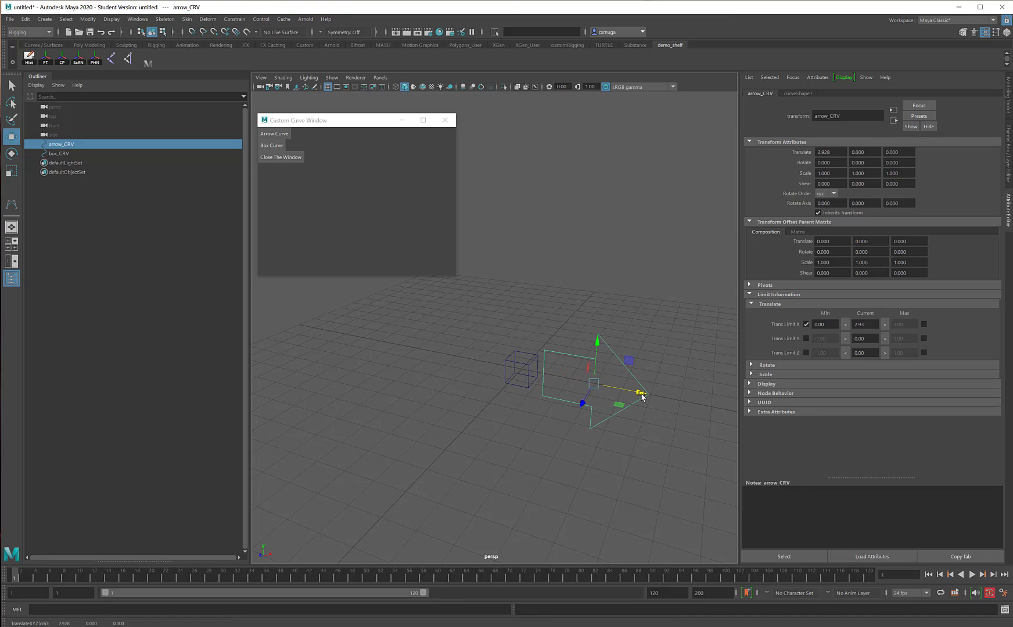
pyautogui.click(870, 326)
pyautogui.write('3')
pyautogui.press('Tab')
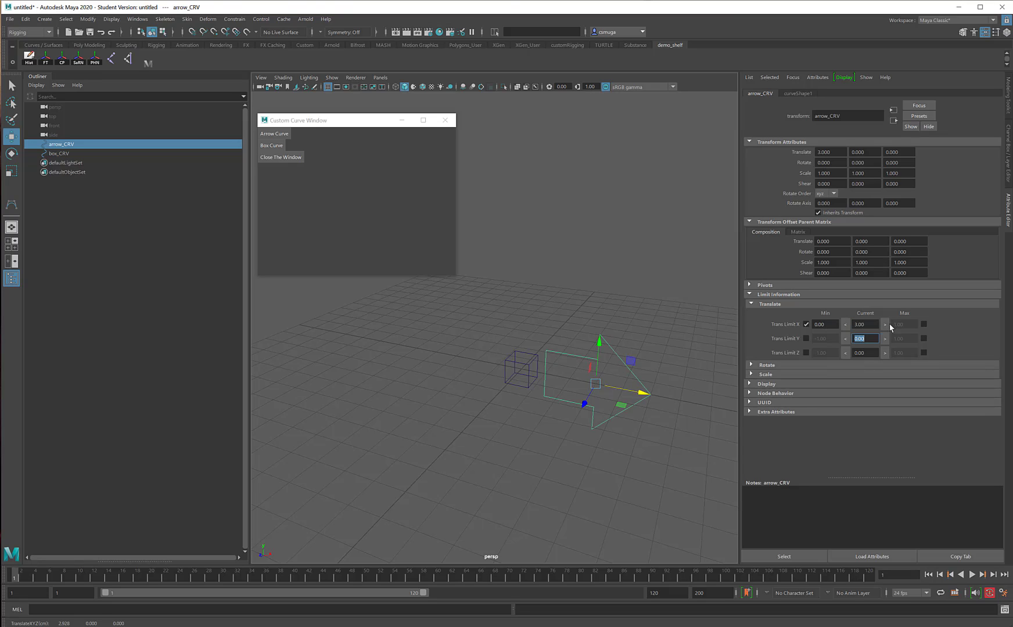
pyautogui.click(924, 325)
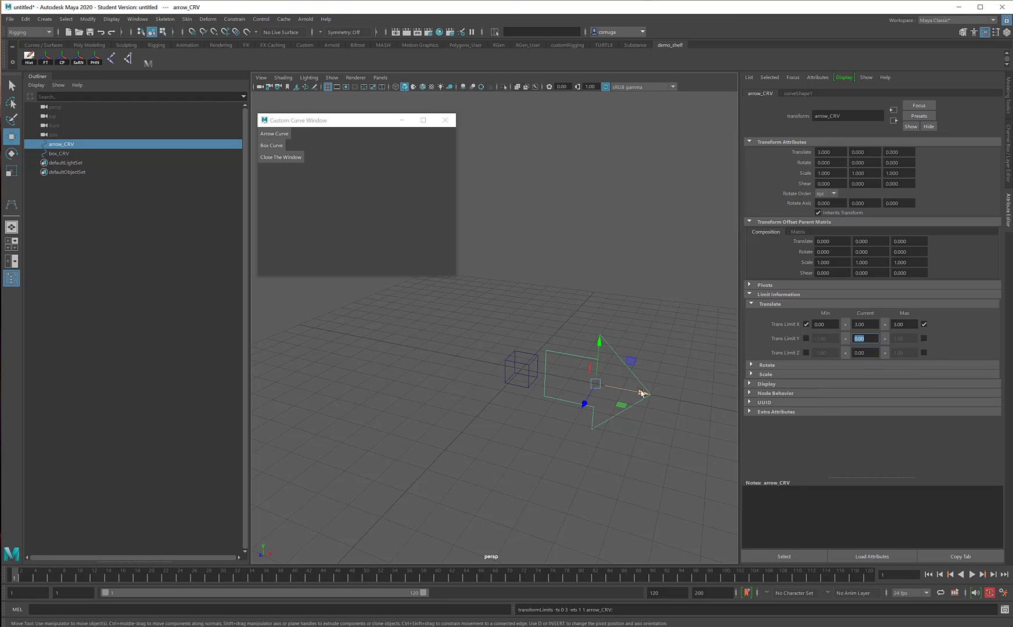
pyautogui.moveTo(642, 393); pyautogui.dragTo(419, 358)
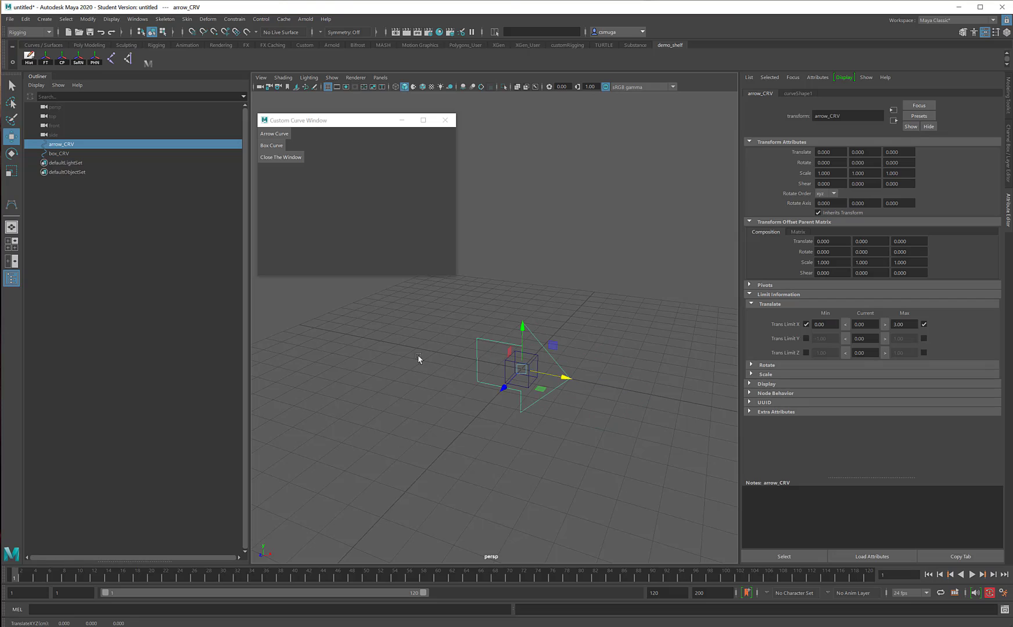
# Step: Lock and hide every arrow_CRV channel except Translate X, and try sliding the arrow below its minimum X limit
pyautogui.click(1009, 152)
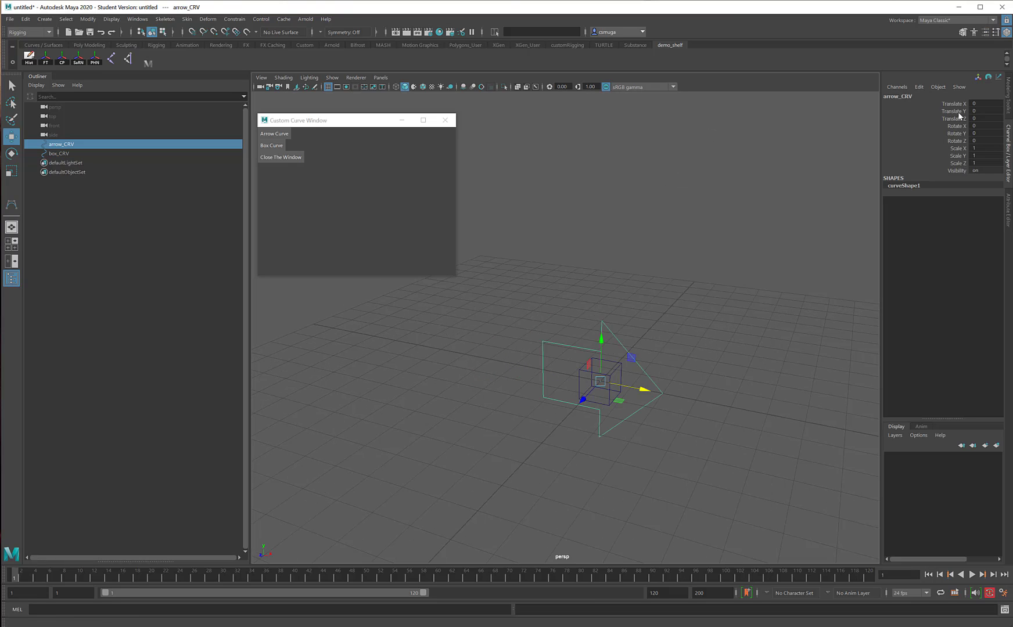
pyautogui.moveTo(958, 112); pyautogui.dragTo(957, 171)
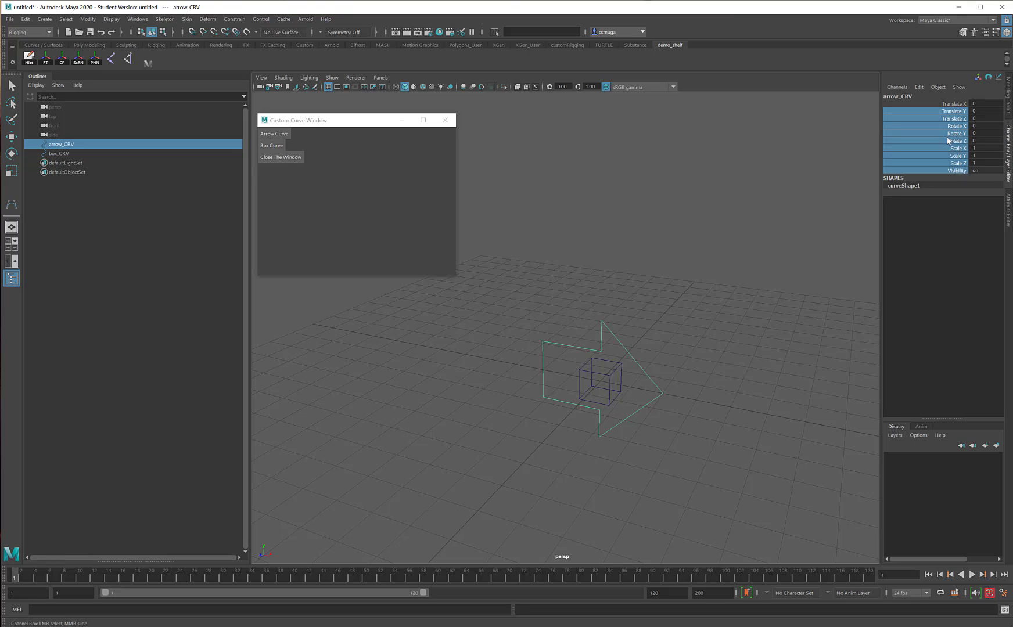
pyautogui.rightClick(946, 139)
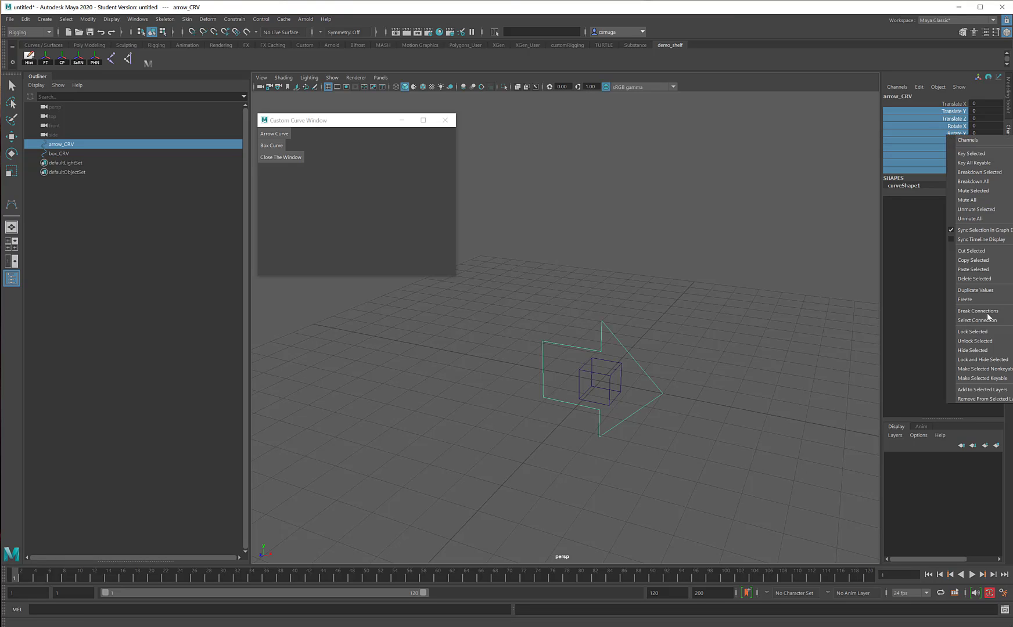
pyautogui.click(995, 363)
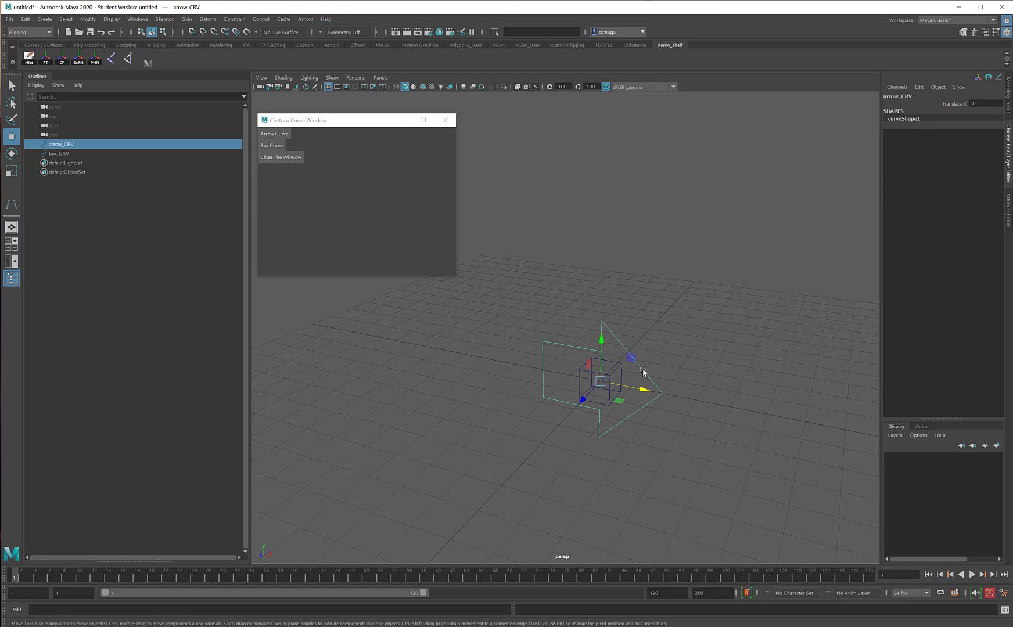
pyautogui.moveTo(649, 389); pyautogui.dragTo(563, 347)
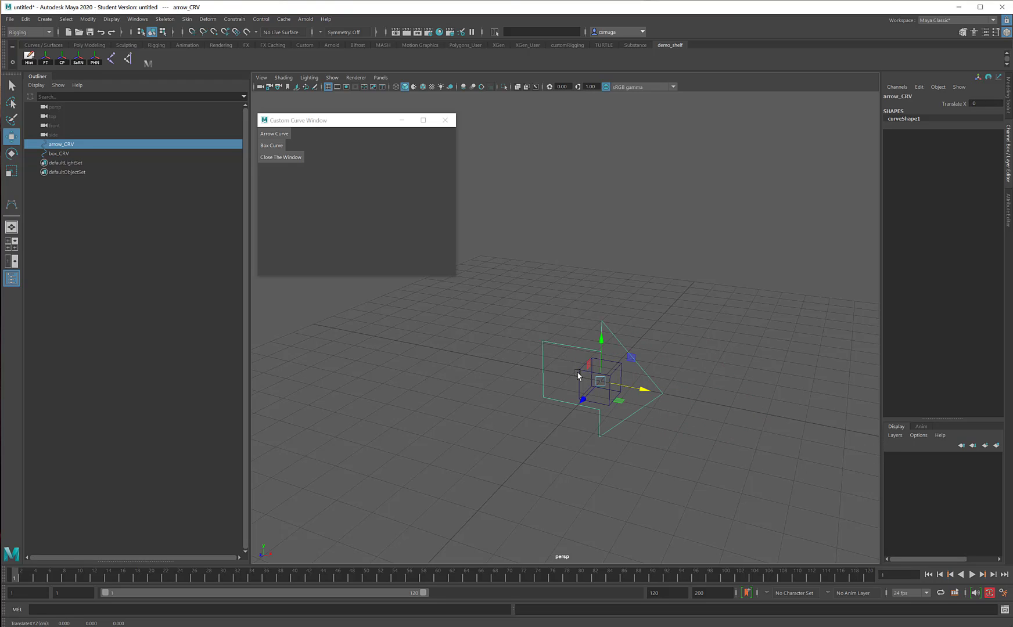
# Step: Open Set Driven Key for arrow_CRV's Translate X and load arrow_CRV as the driver
pyautogui.click(578, 373)
pyautogui.click(579, 370)
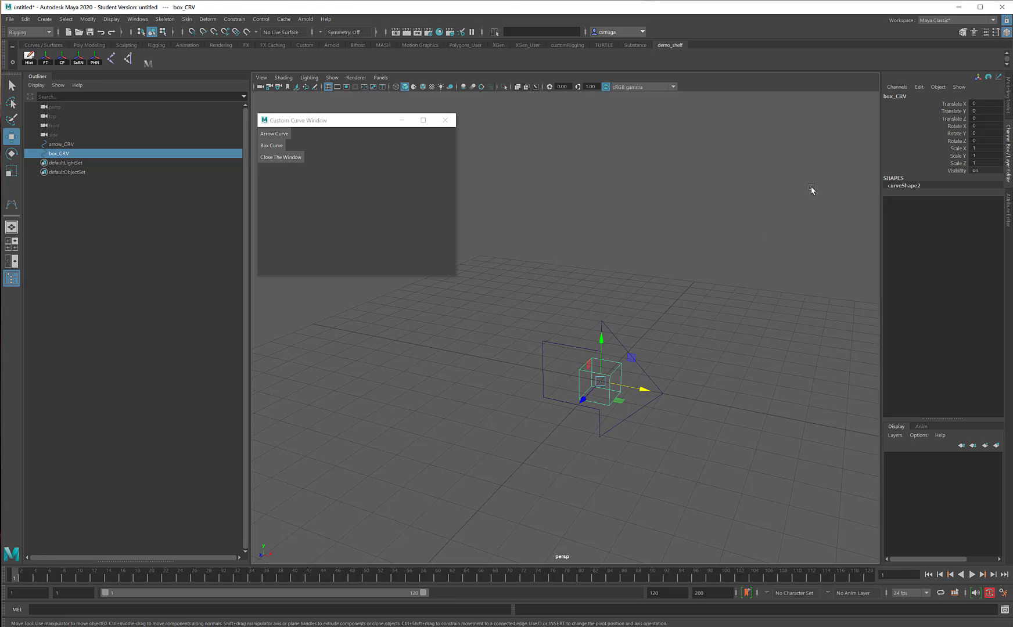
pyautogui.click(567, 350)
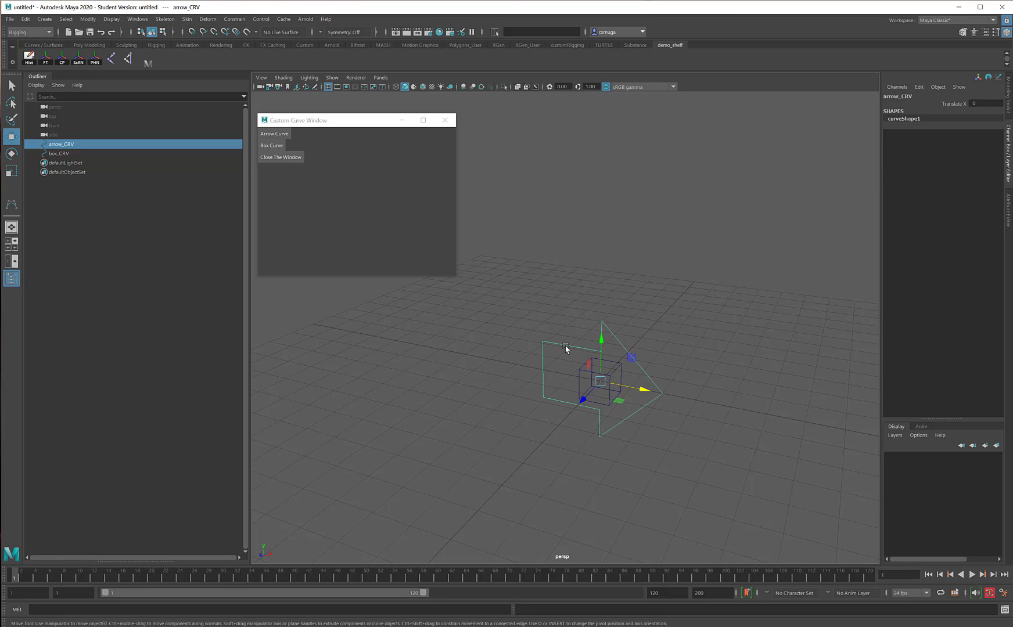
pyautogui.click(947, 105)
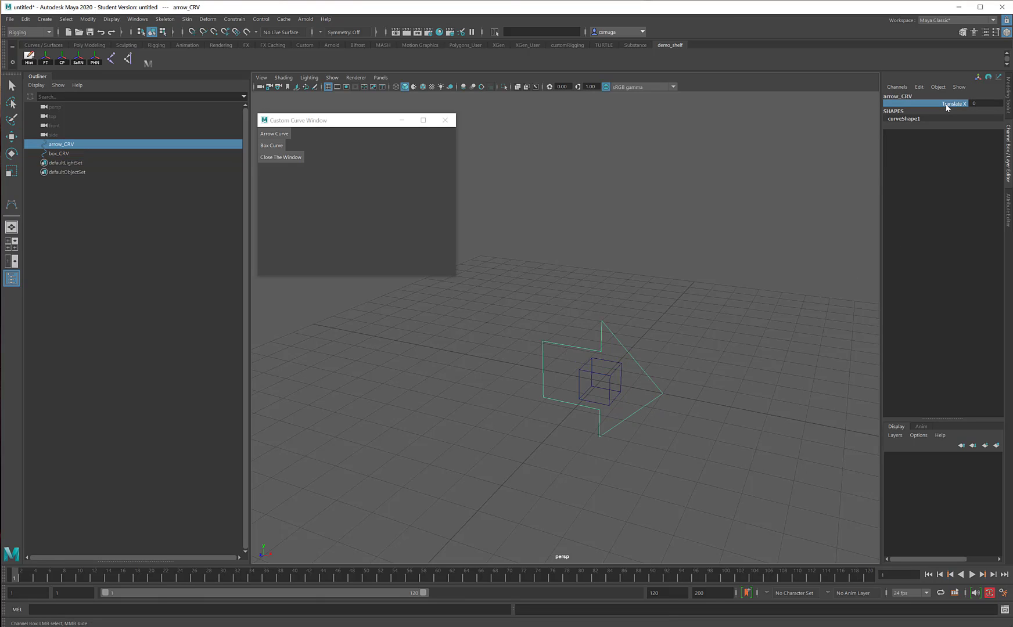
pyautogui.click(920, 88)
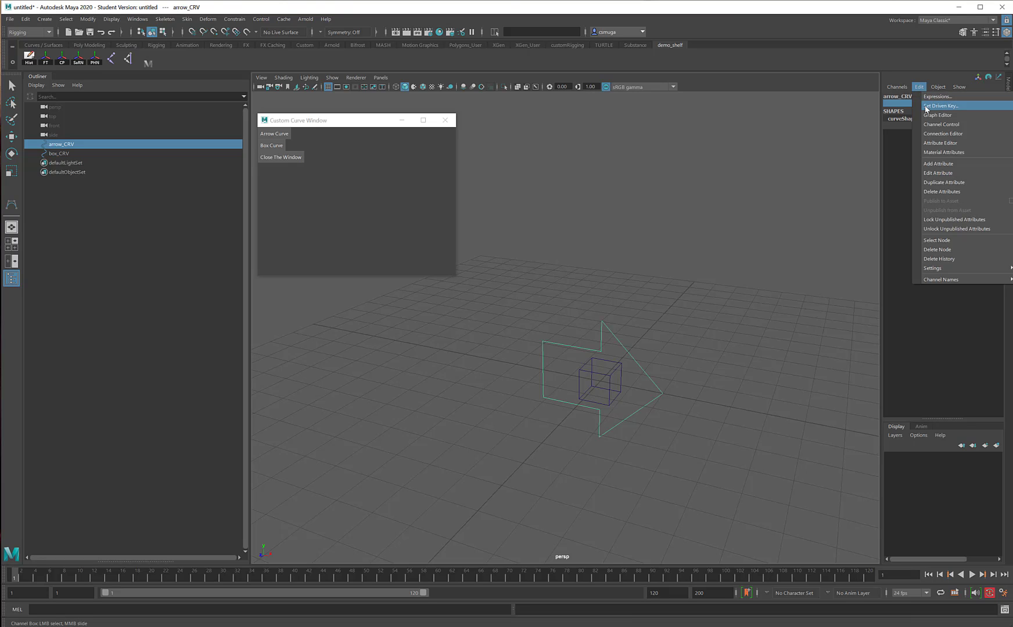
pyautogui.click(948, 107)
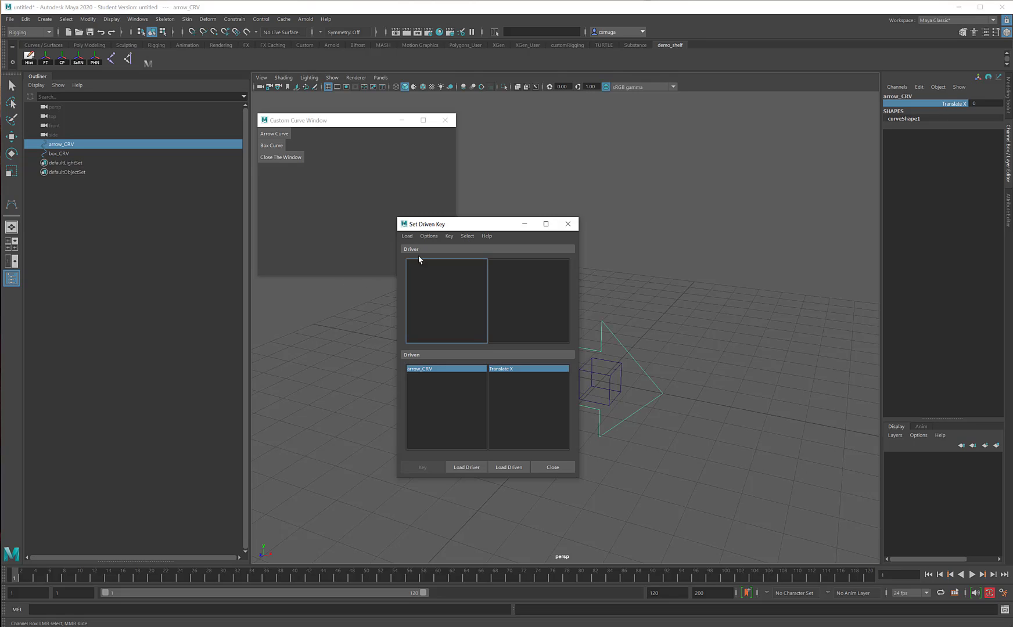
pyautogui.moveTo(439, 224); pyautogui.dragTo(346, 226)
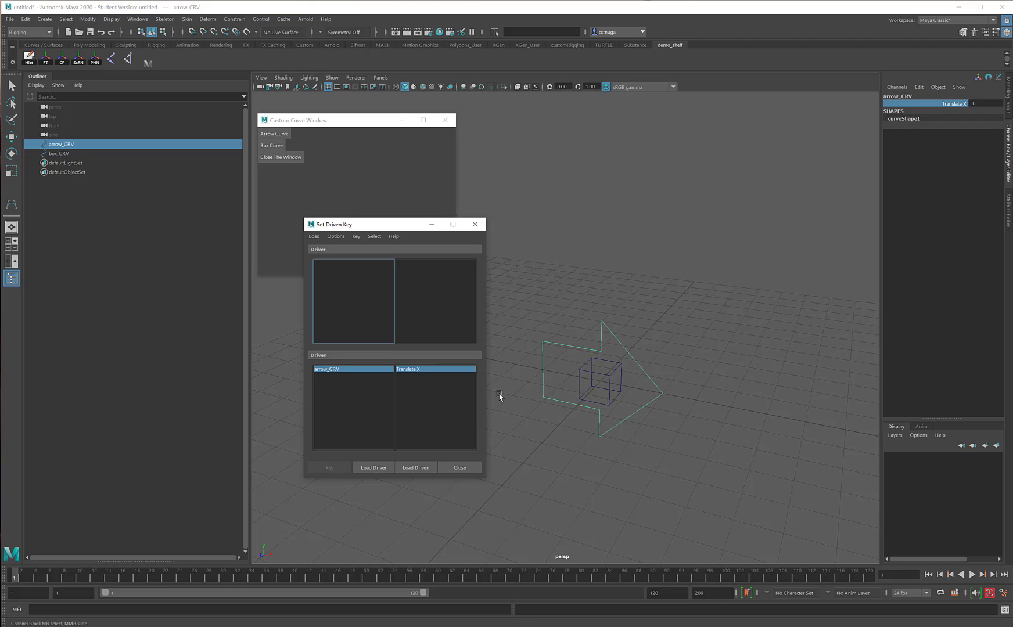
pyautogui.click(569, 349)
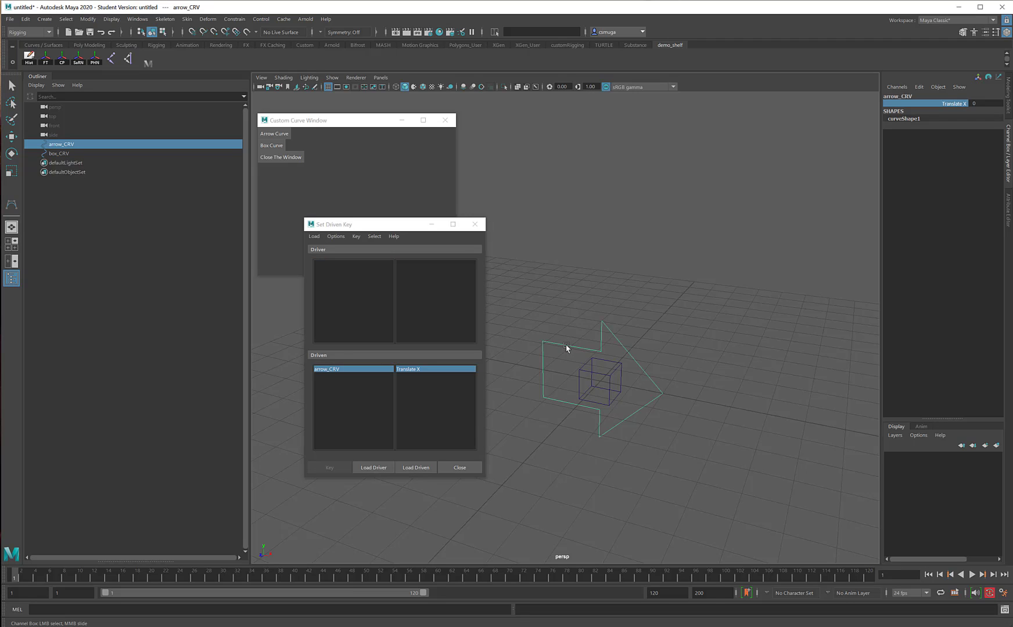
pyautogui.click(374, 469)
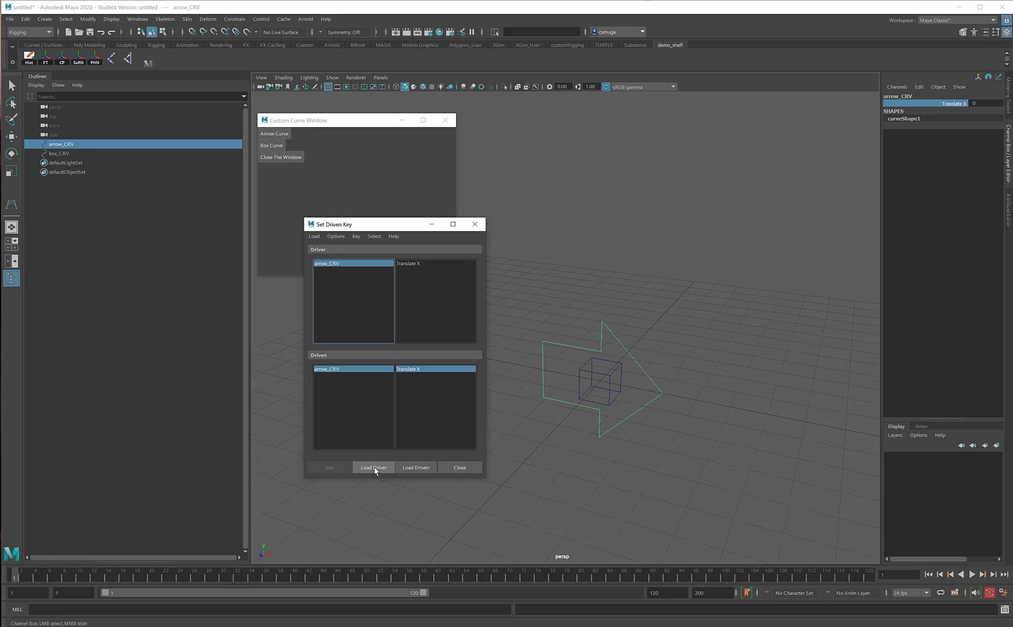
# Step: Load box_CRV as the driven object and key its Translate Y at 0 against arrow_CRV's Translate X at 0
pyautogui.click(581, 372)
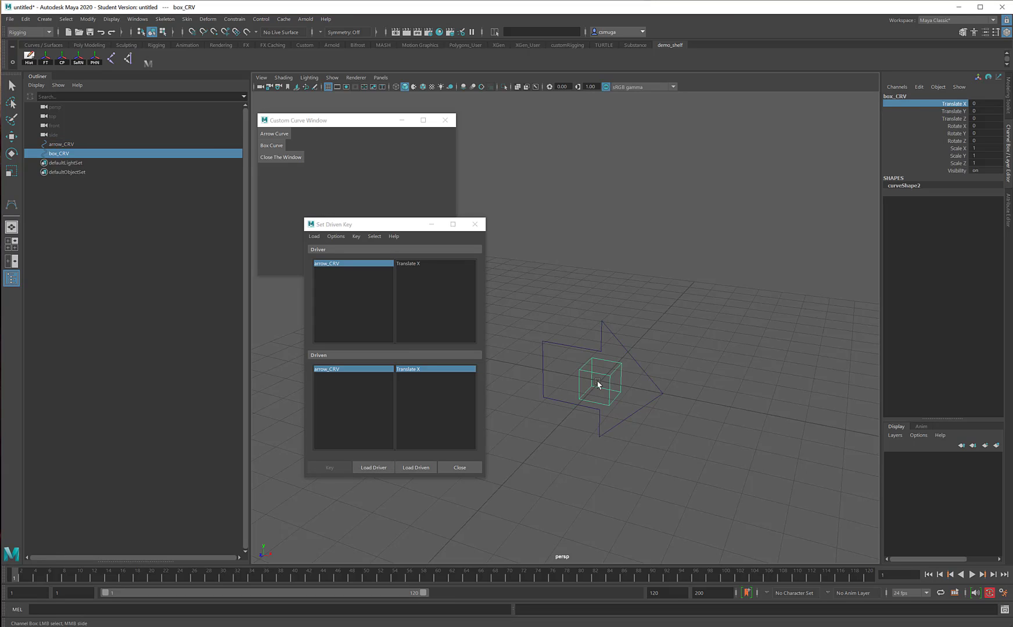
pyautogui.click(416, 468)
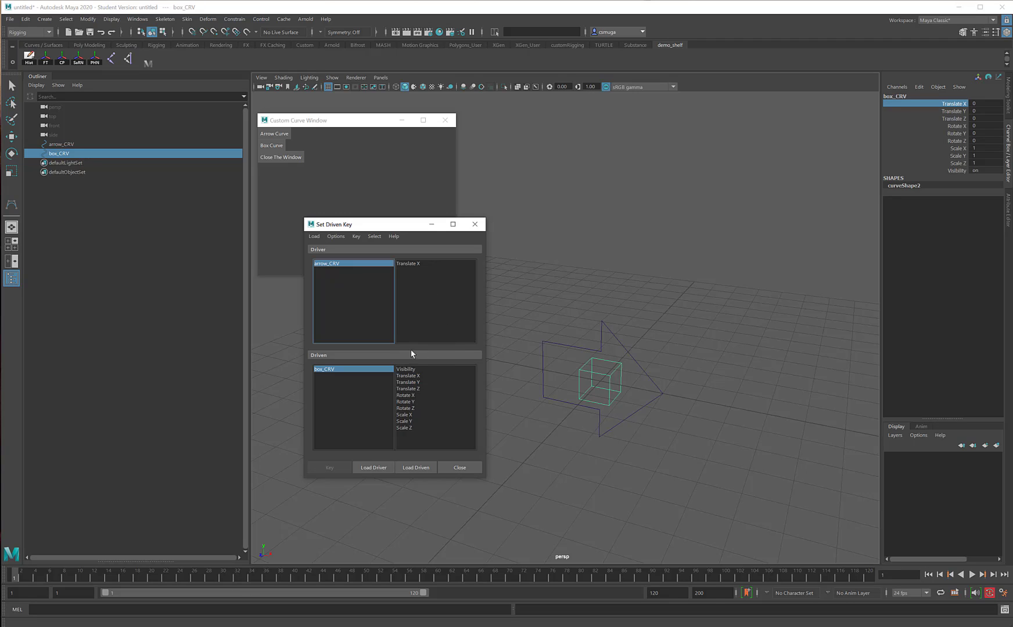
pyautogui.click(415, 264)
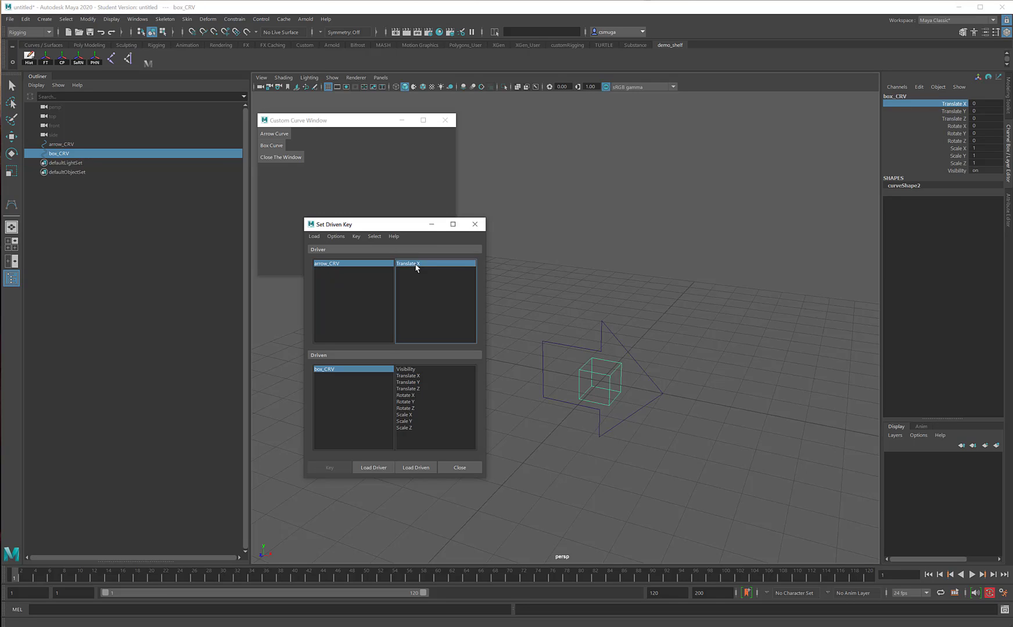
pyautogui.click(409, 383)
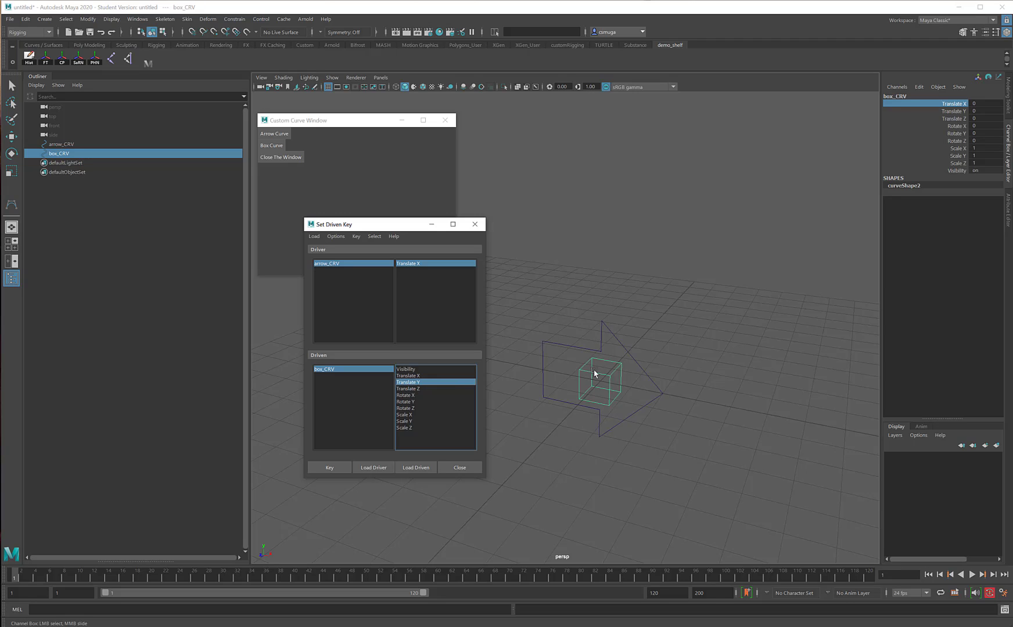
pyautogui.click(330, 468)
# Step: Slide arrow_CRV to Translate X 3, raise box_CRV to Translate Y about 7.39, and key the driven relationship
pyautogui.click(553, 344)
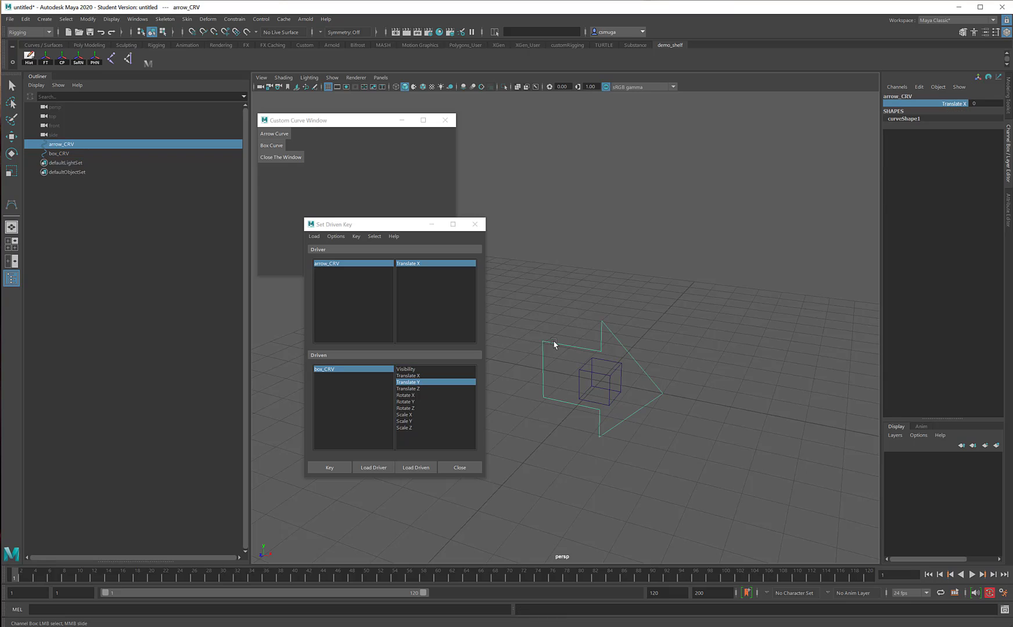
pyautogui.press('w')
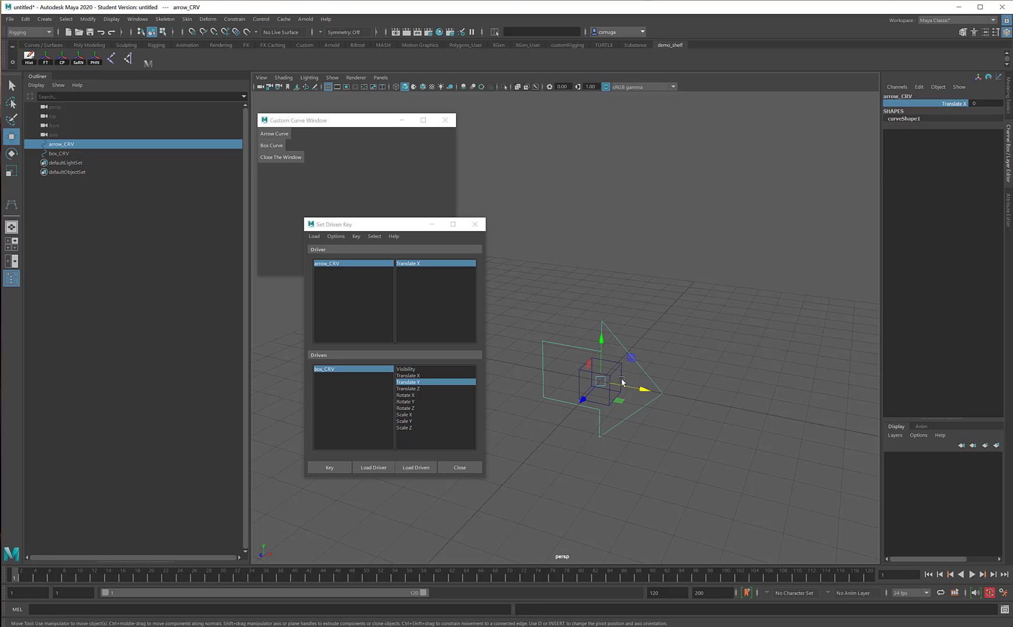
pyautogui.moveTo(647, 391); pyautogui.dragTo(791, 425)
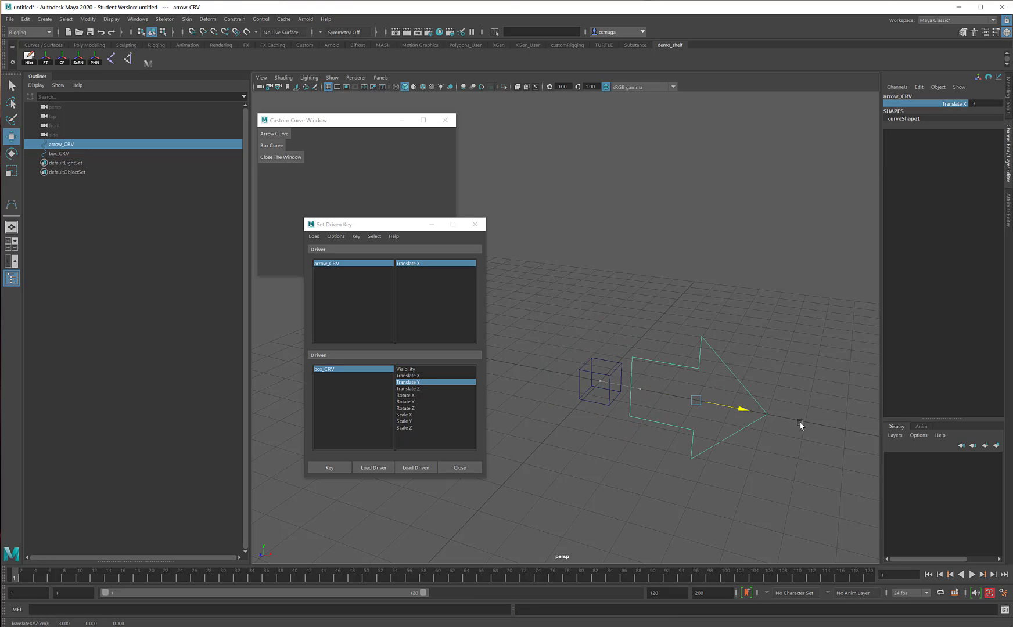
pyautogui.click(589, 375)
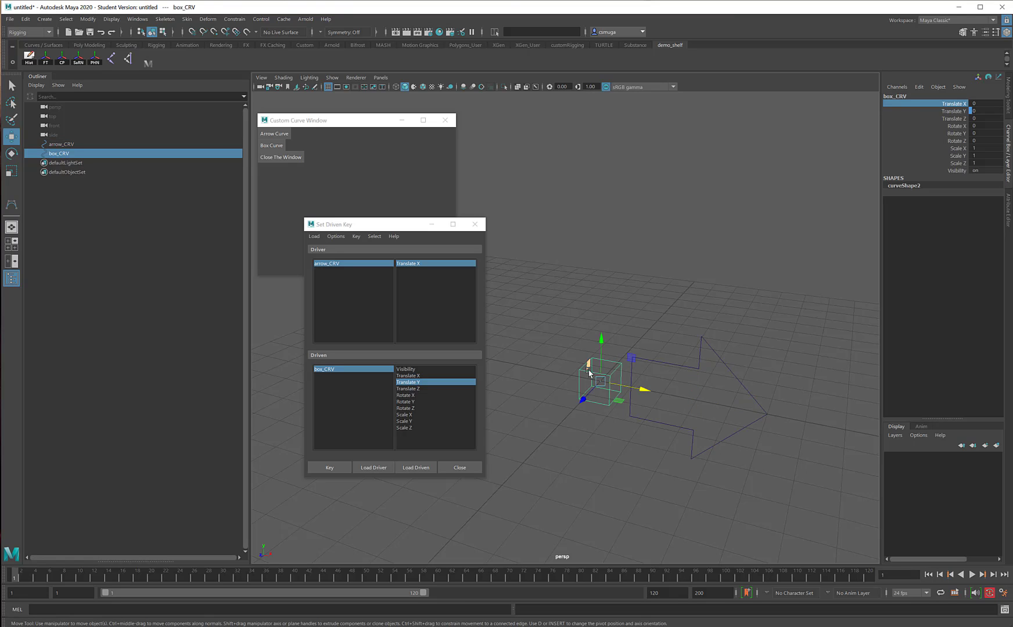
pyautogui.moveTo(601, 340); pyautogui.dragTo(613, 83)
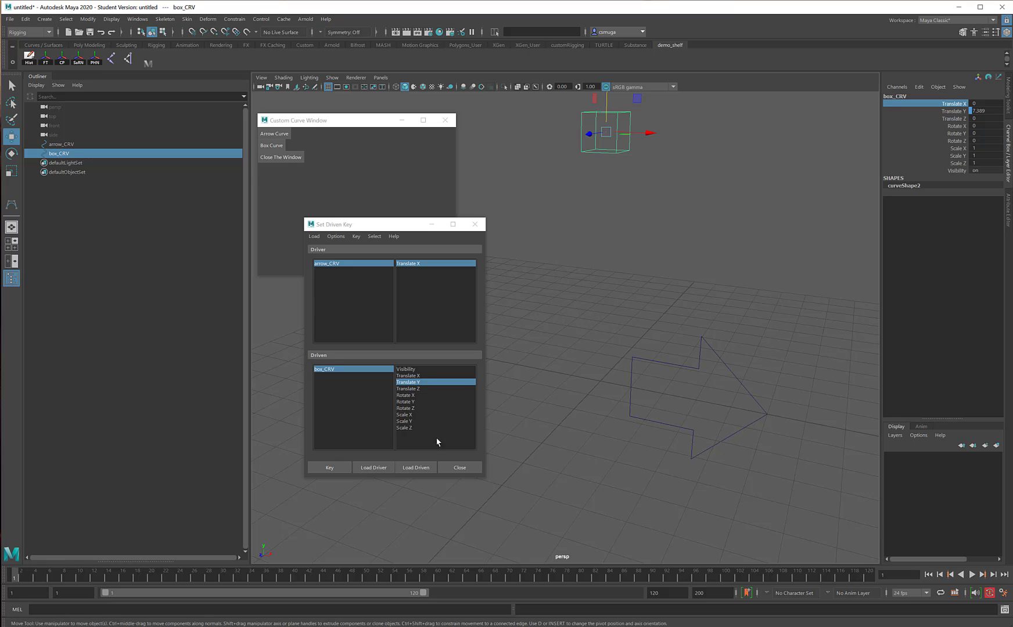
pyautogui.click(328, 468)
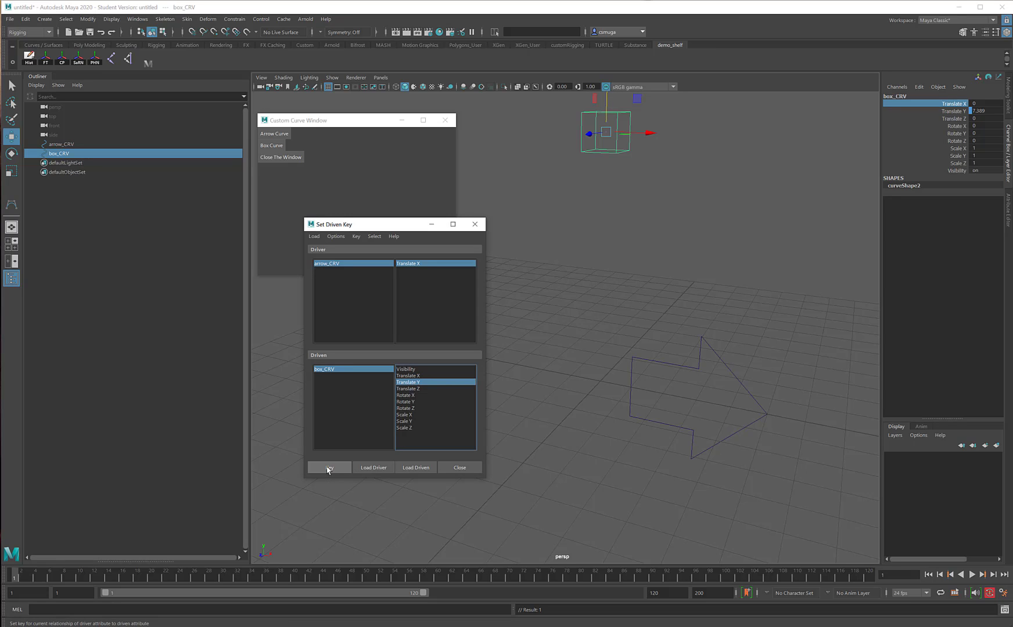
# Step: Move the Set Driven Key window aside and slide arrow_CRV back to Translate X 0 to test the box's driven movement
pyautogui.moveTo(381, 224); pyautogui.dragTo(294, 224)
pyautogui.click(666, 363)
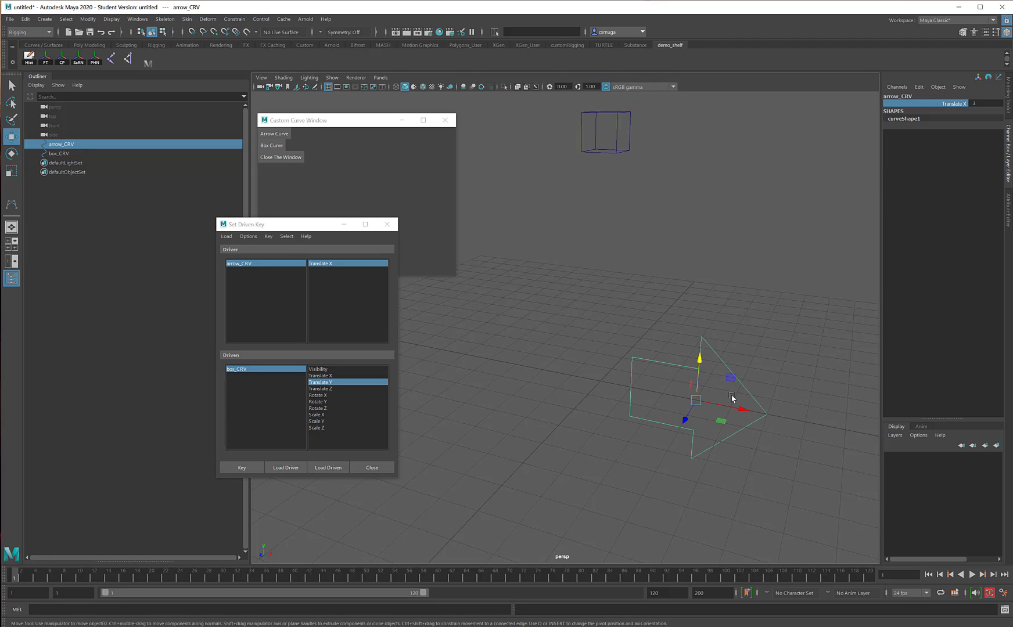
pyautogui.moveTo(742, 410); pyautogui.dragTo(683, 436)
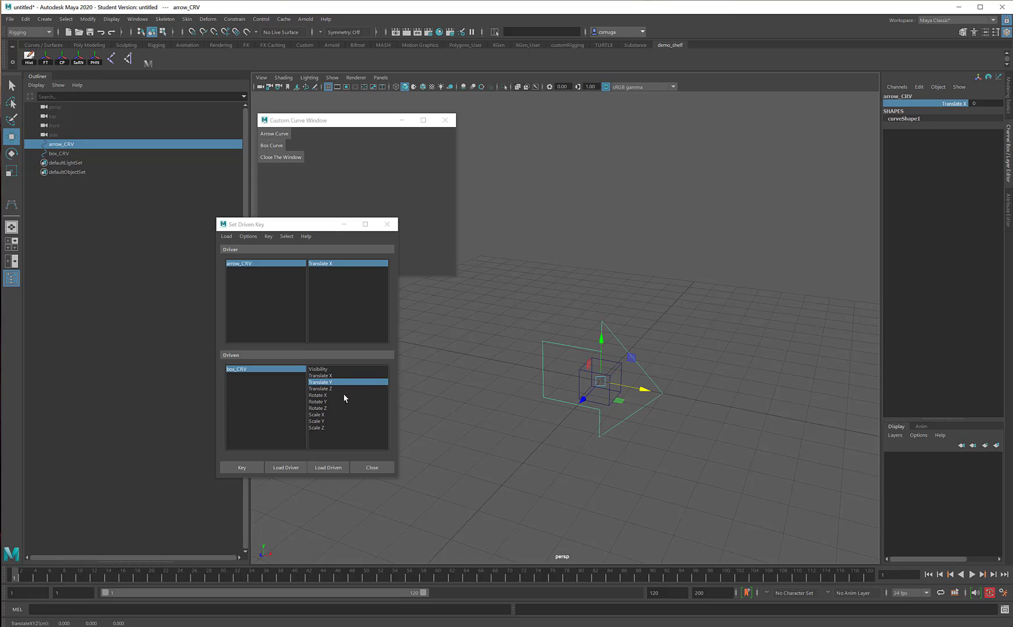
# Step: Key box_CRV's Rotate X, Rotate Y and Rotate Z at 0 against arrow_CRV's Translate X at 0
pyautogui.click(324, 402)
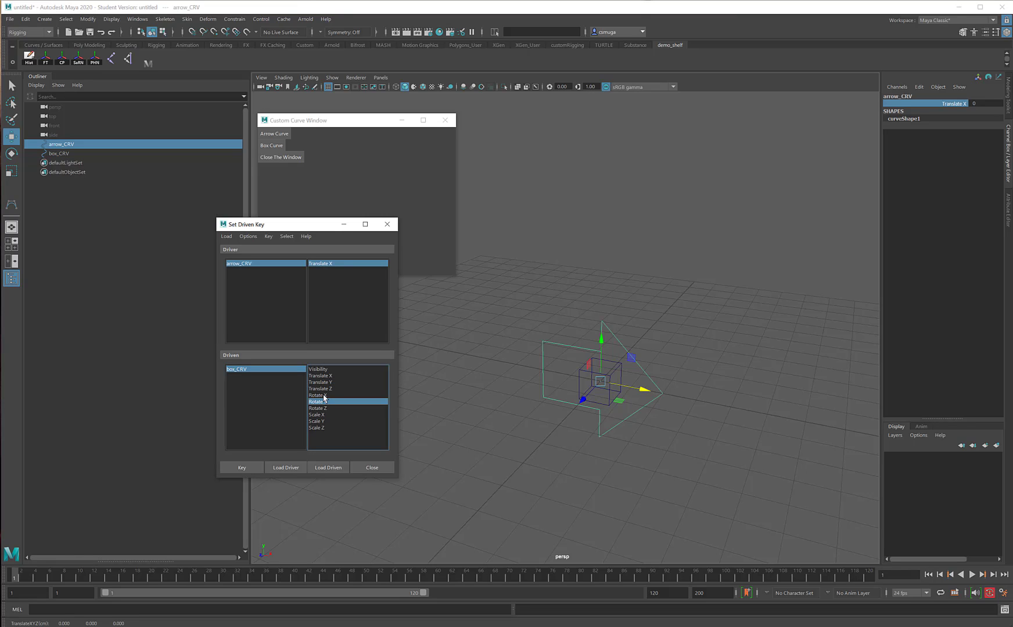
pyautogui.click(324, 396)
pyautogui.keyDown('shift'); pyautogui.click(324, 409); pyautogui.keyUp('shift')
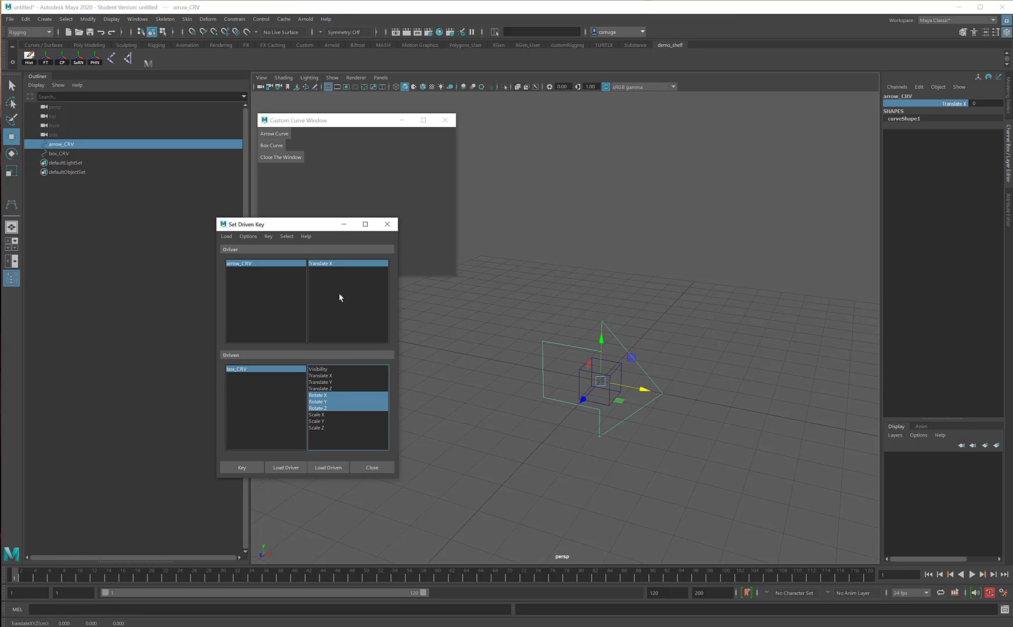
pyautogui.click(248, 468)
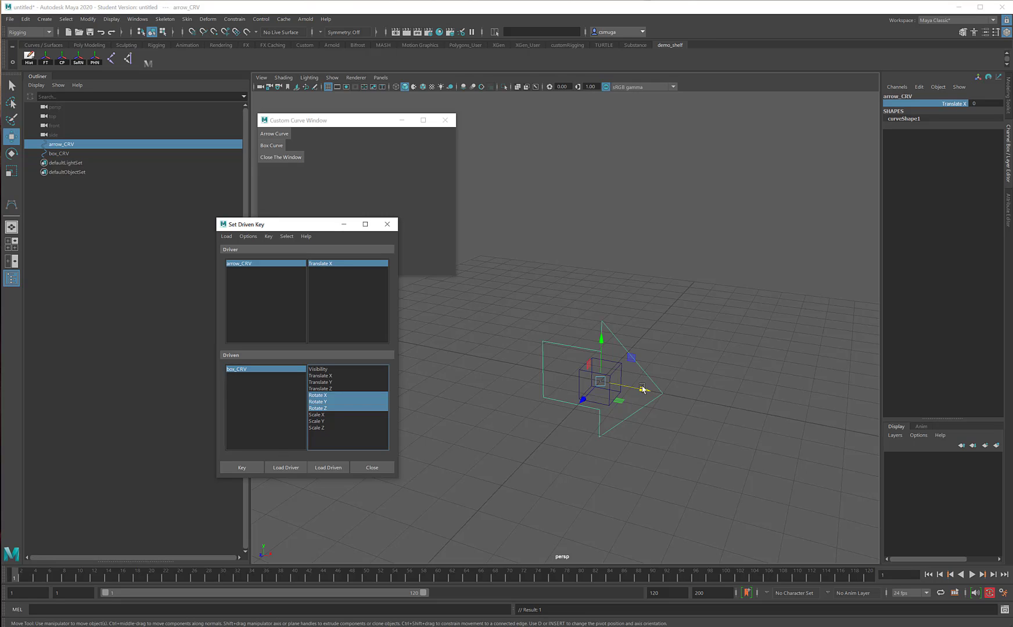
# Step: Slide arrow_CRV to Translate X 3, rotate box_CRV to about 467.9, 222.5 and -497.9 in X, Y and Z, and key the driven relationship
pyautogui.moveTo(645, 389); pyautogui.dragTo(791, 398)
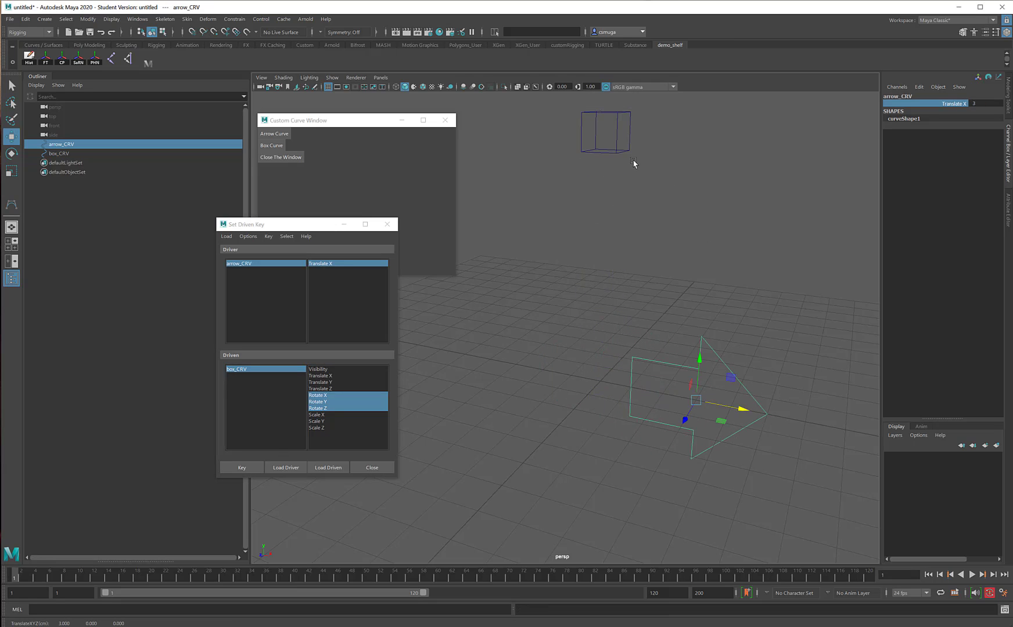
pyautogui.click(617, 151)
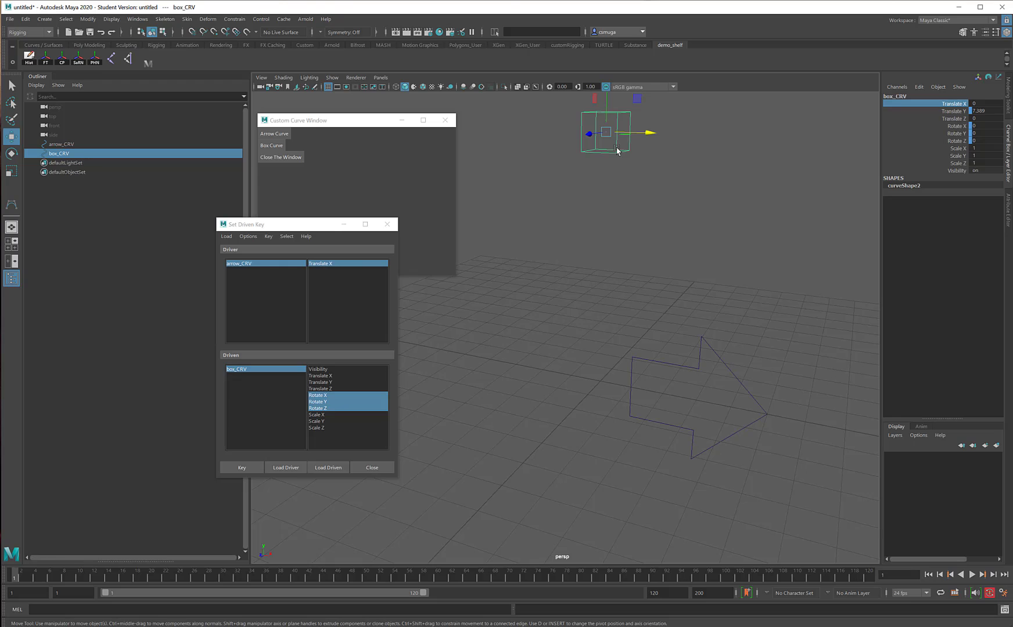
pyautogui.press('e')
pyautogui.moveTo(640, 104); pyautogui.dragTo(517, 173)
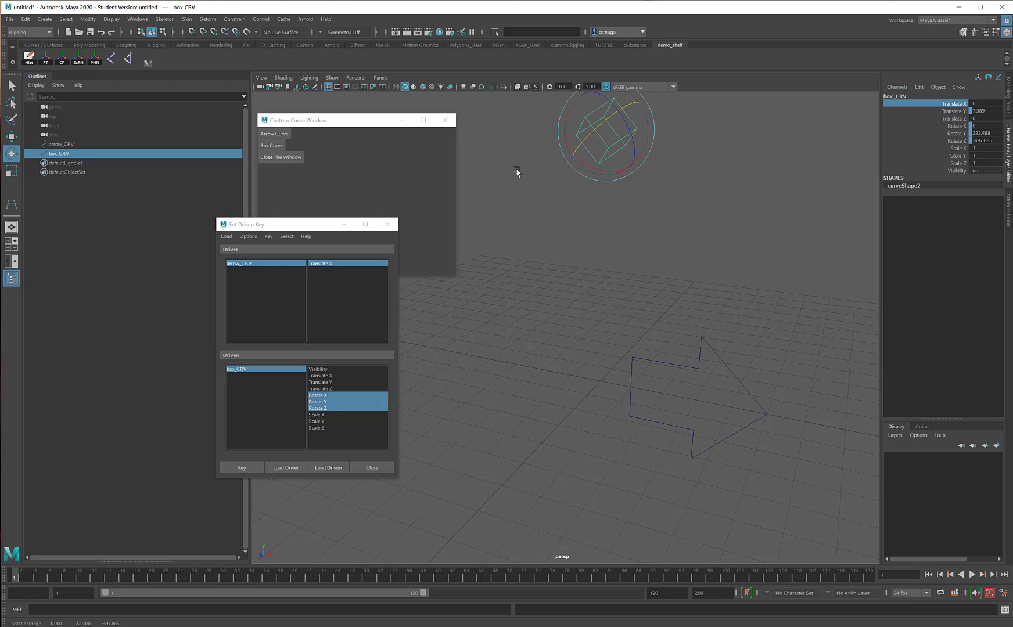
pyautogui.moveTo(571, 128); pyautogui.dragTo(635, 230)
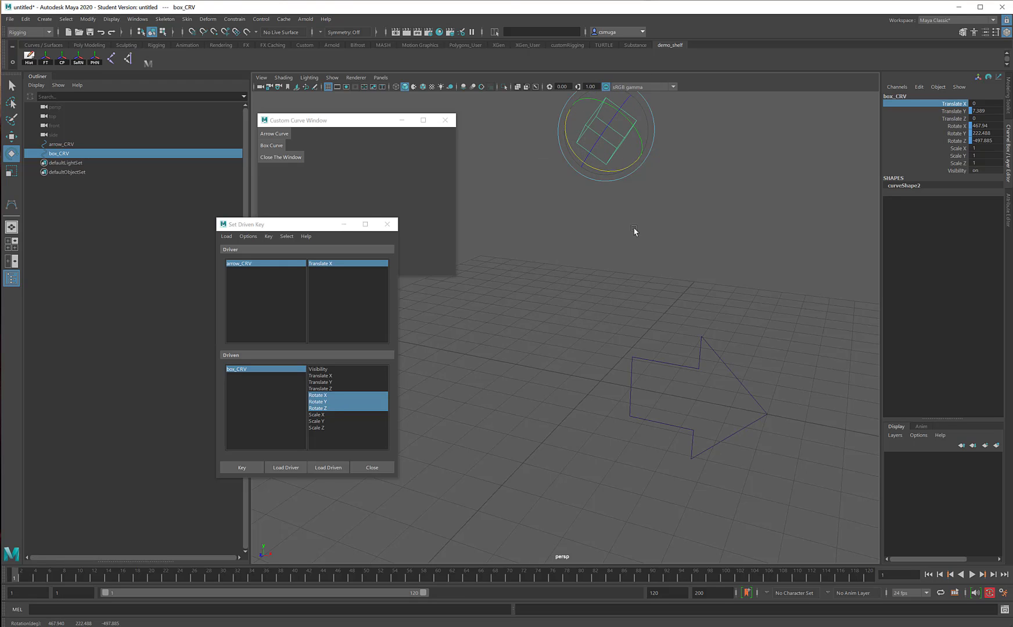
pyautogui.click(242, 468)
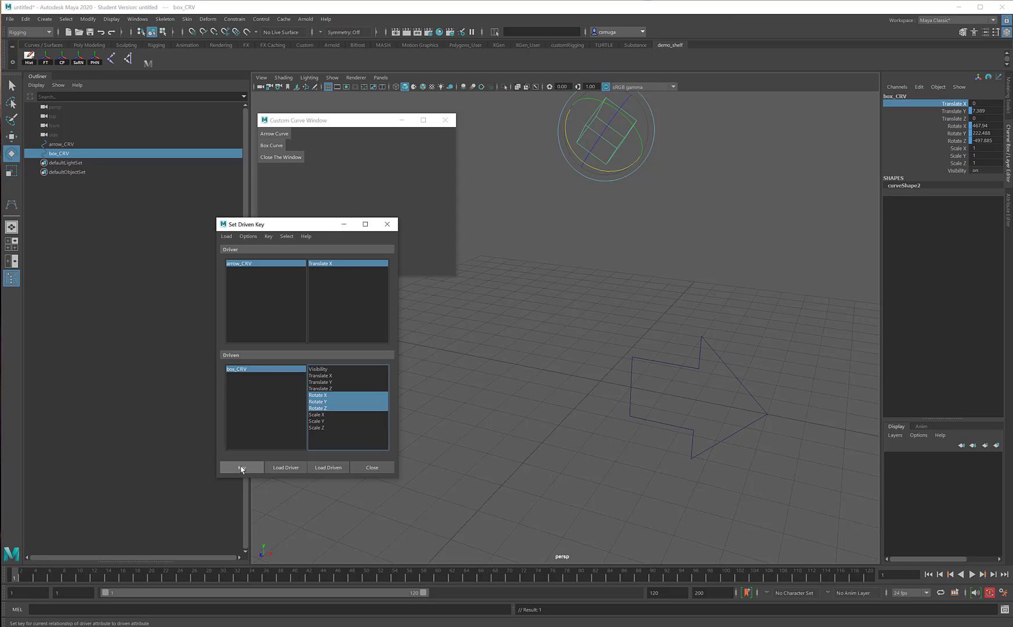
# Step: Slide arrow_CRV back and forth along X to test box_CRV's driven rise and rotation, ending at Translate X 0
pyautogui.click(662, 365)
pyautogui.press('w')
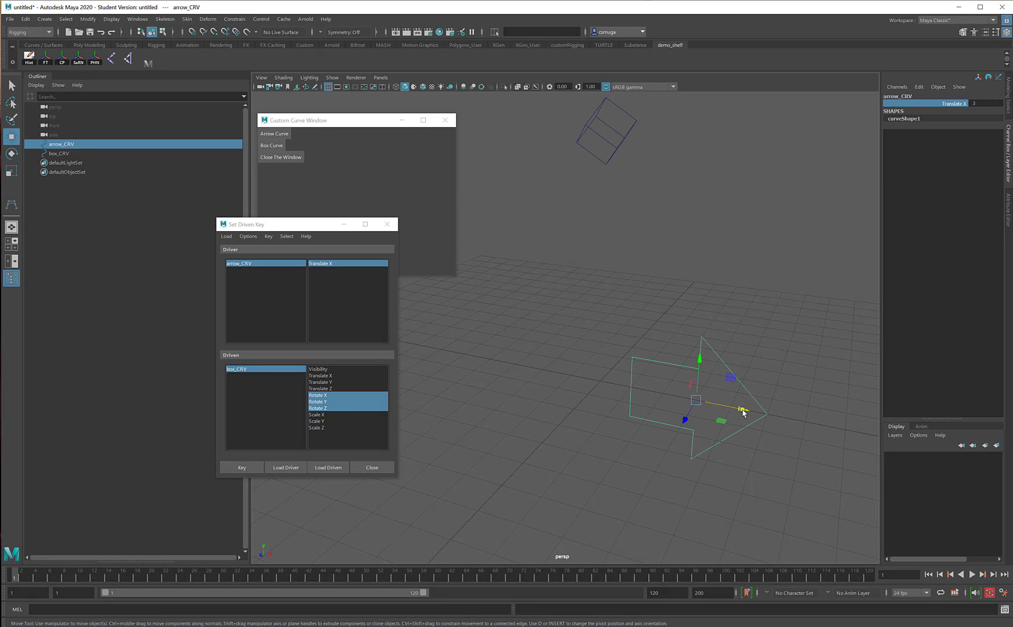
pyautogui.moveTo(741, 410); pyautogui.dragTo(707, 425)
pyautogui.moveTo(730, 426); pyautogui.dragTo(563, 448, button='middle')
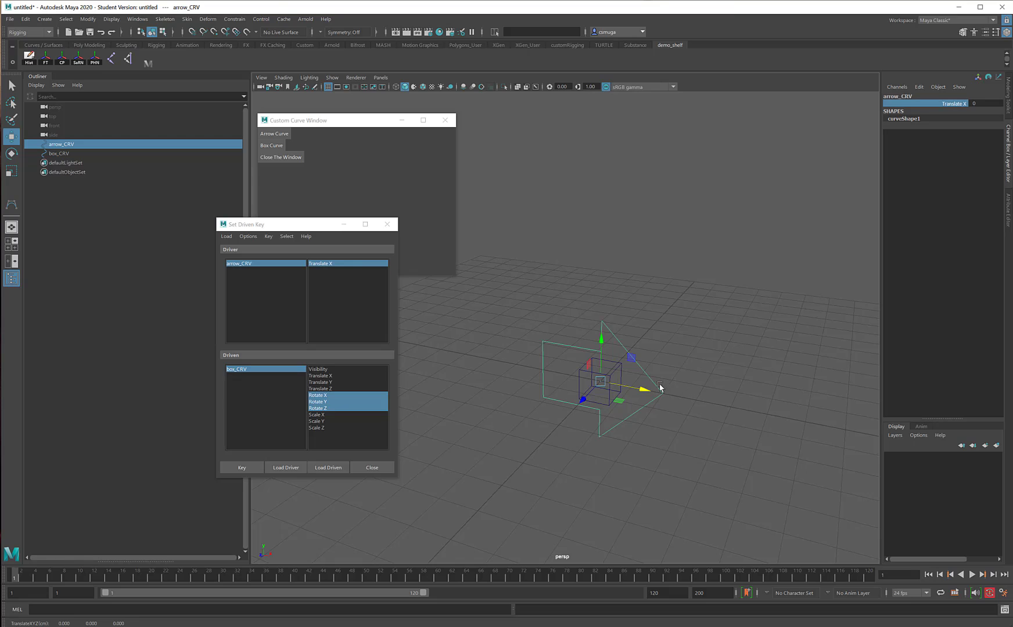
pyautogui.moveTo(643, 389); pyautogui.dragTo(660, 424)
pyautogui.moveTo(646, 393); pyautogui.dragTo(900, 556)
# Step: Move the Set Driven Key window out of the way and open the Graph Editor with box_CRV's driven curves loaded
pyautogui.moveTo(290, 228); pyautogui.dragTo(315, 229)
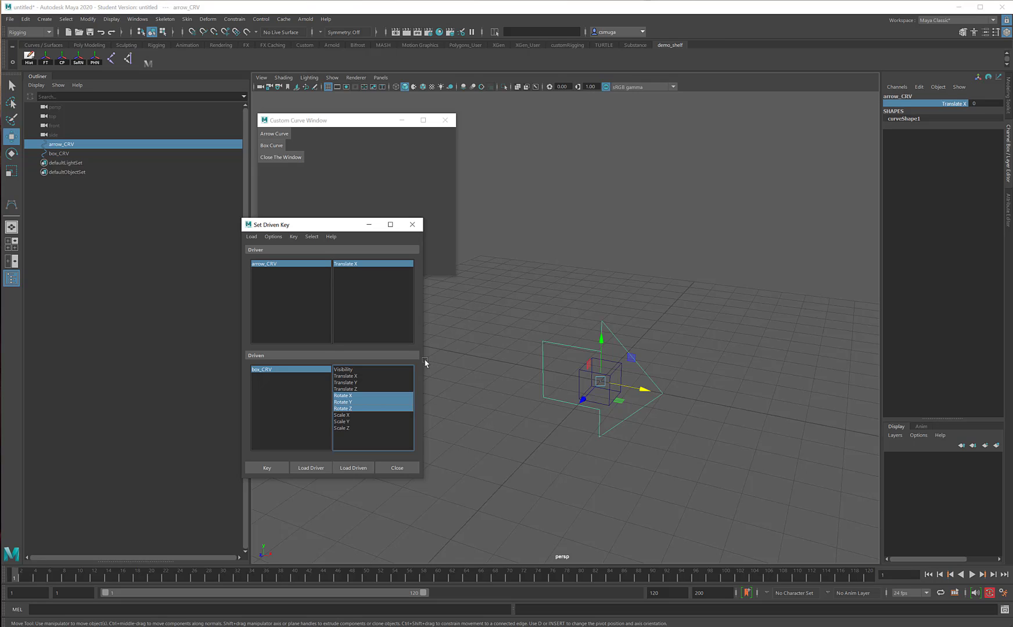
pyautogui.moveTo(327, 225); pyautogui.dragTo(261, 111)
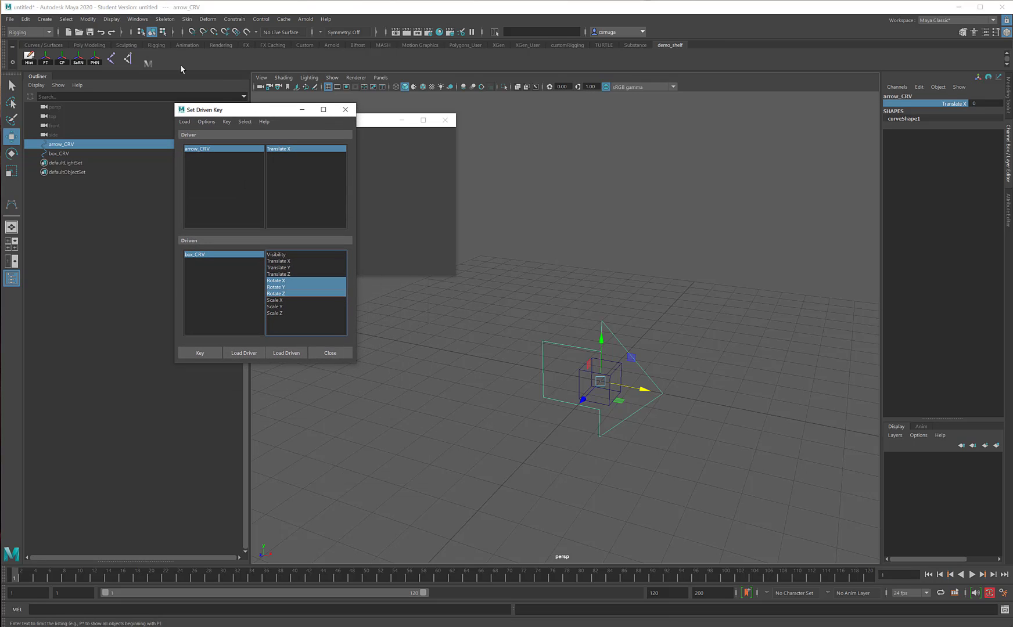
pyautogui.click(138, 18)
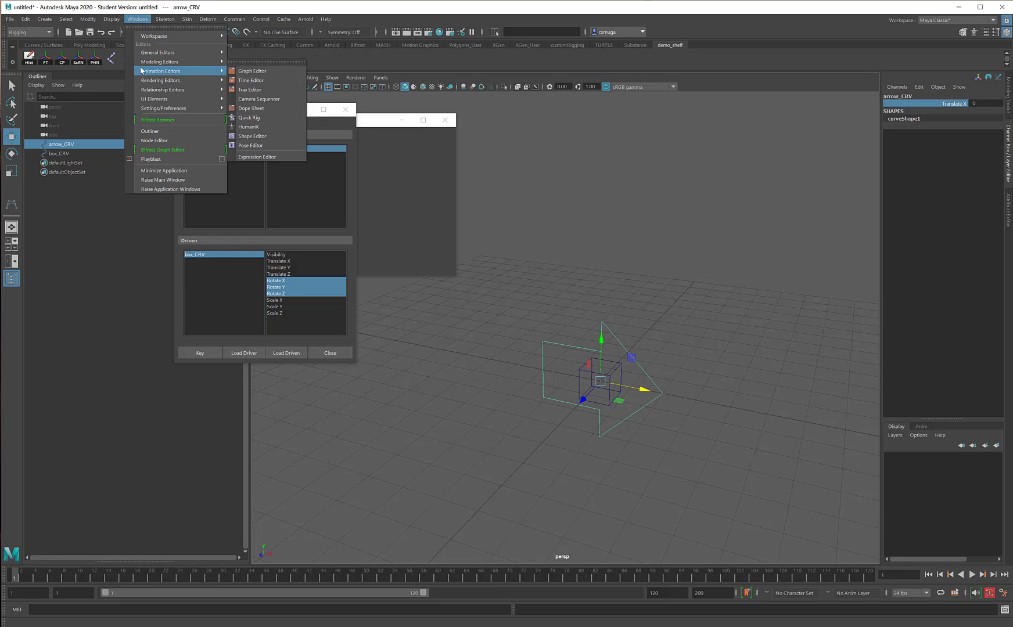
pyautogui.click(265, 69)
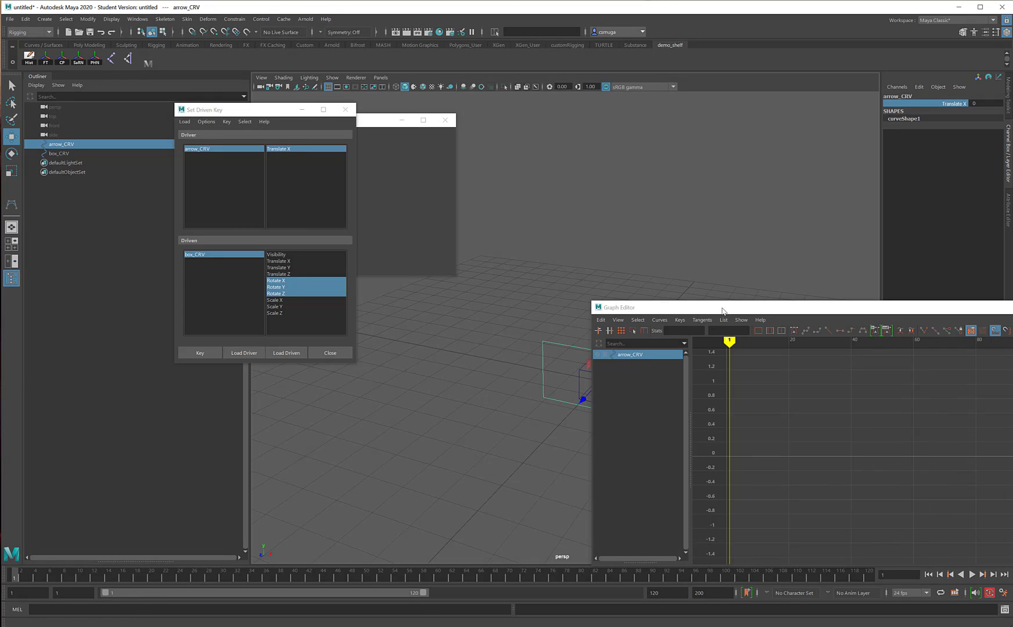
pyautogui.click(55, 155)
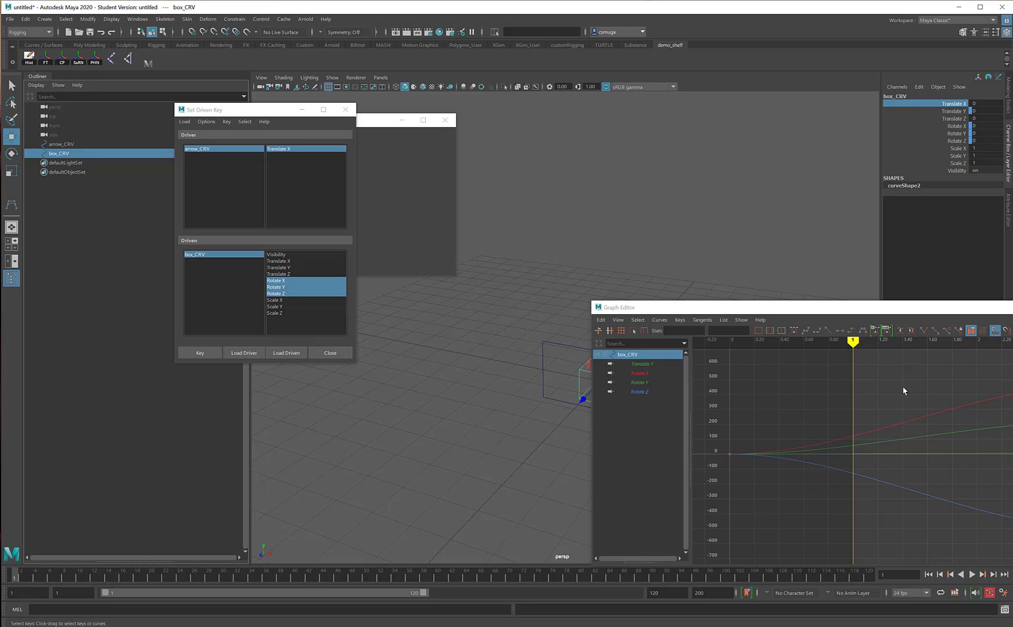
# Step: Examine box_CRV's Translate Y, Rotate X, Rotate Y and Rotate Z driven curves individually in the Graph Editor
pyautogui.click(646, 364)
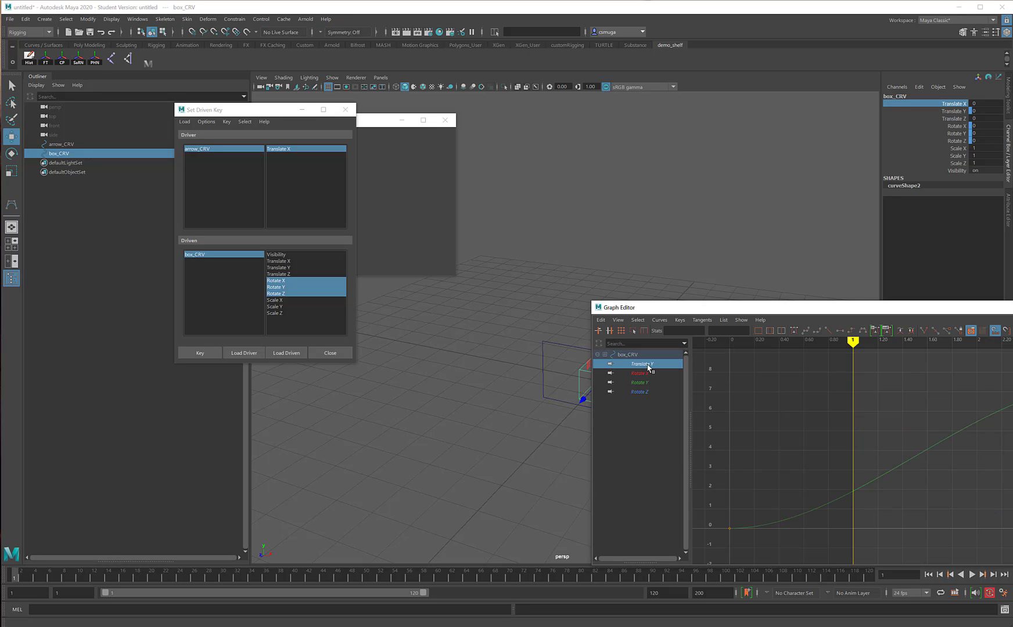
pyautogui.click(643, 375)
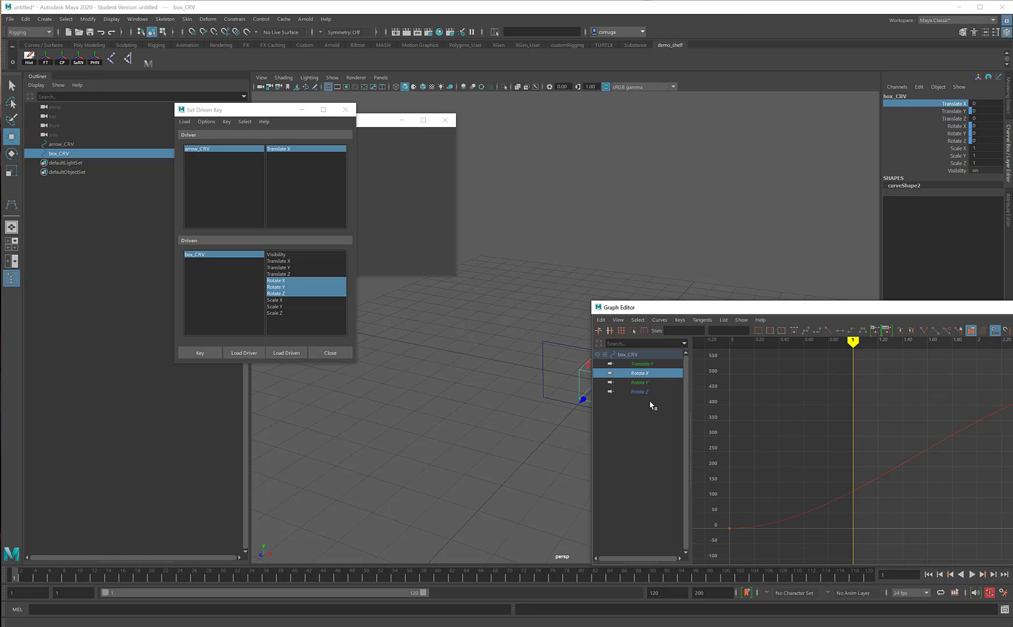
pyautogui.click(646, 383)
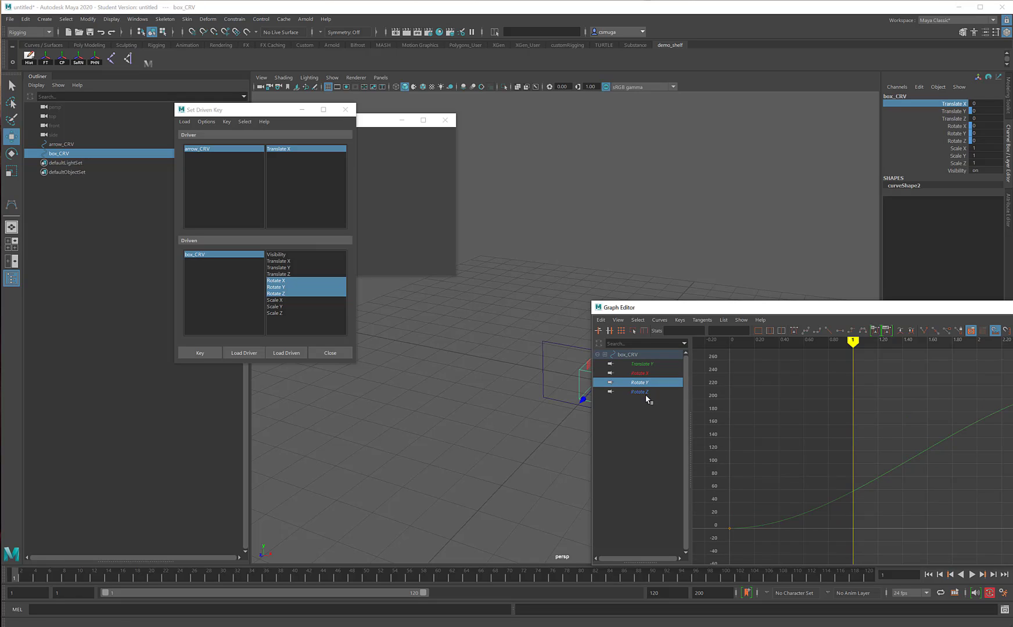
pyautogui.click(646, 393)
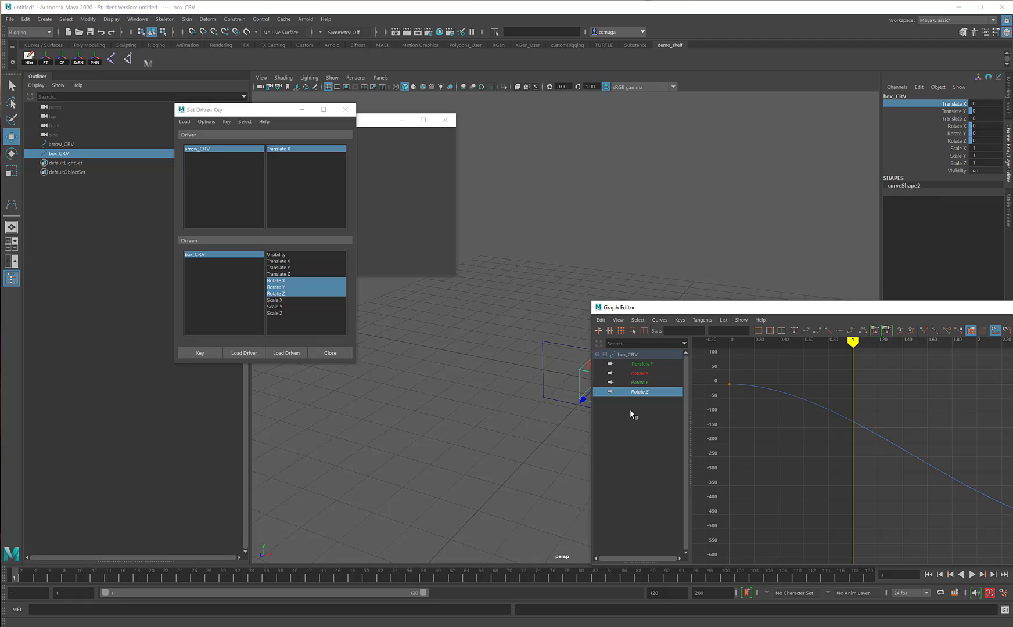
pyautogui.click(639, 365)
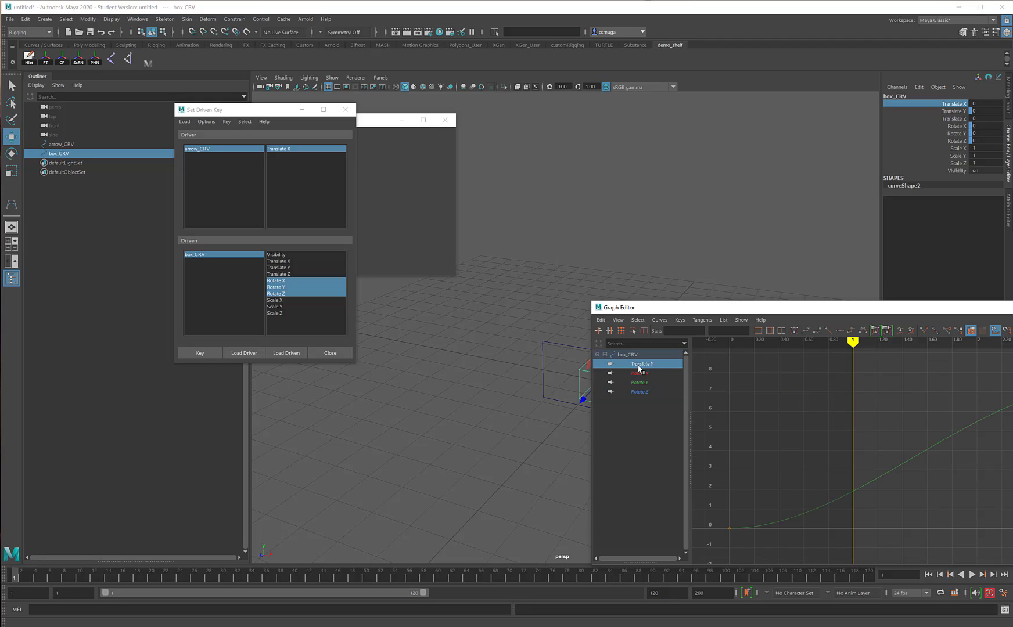
pyautogui.click(639, 373)
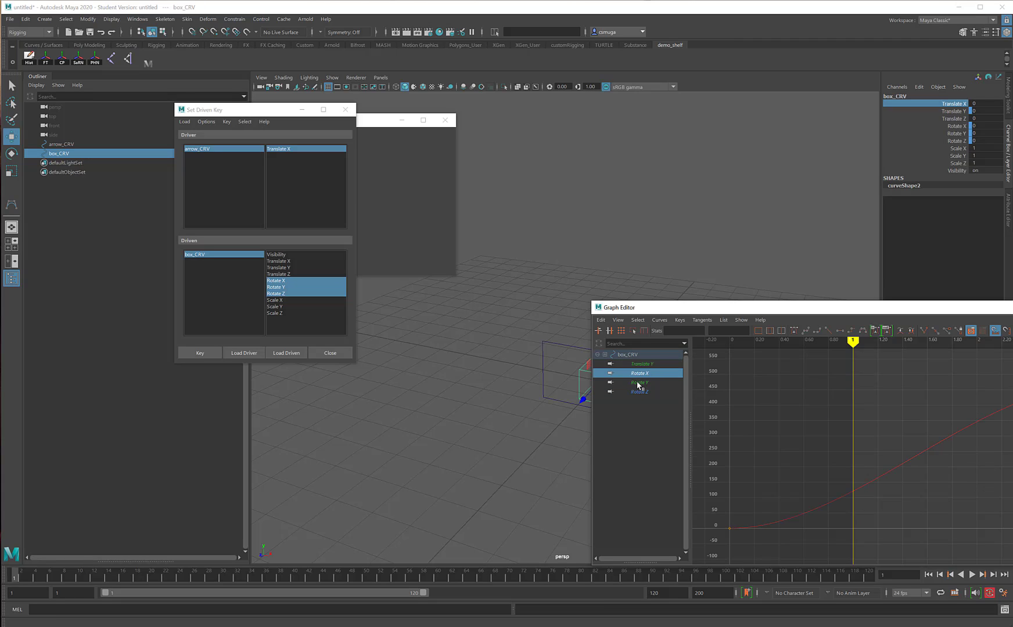